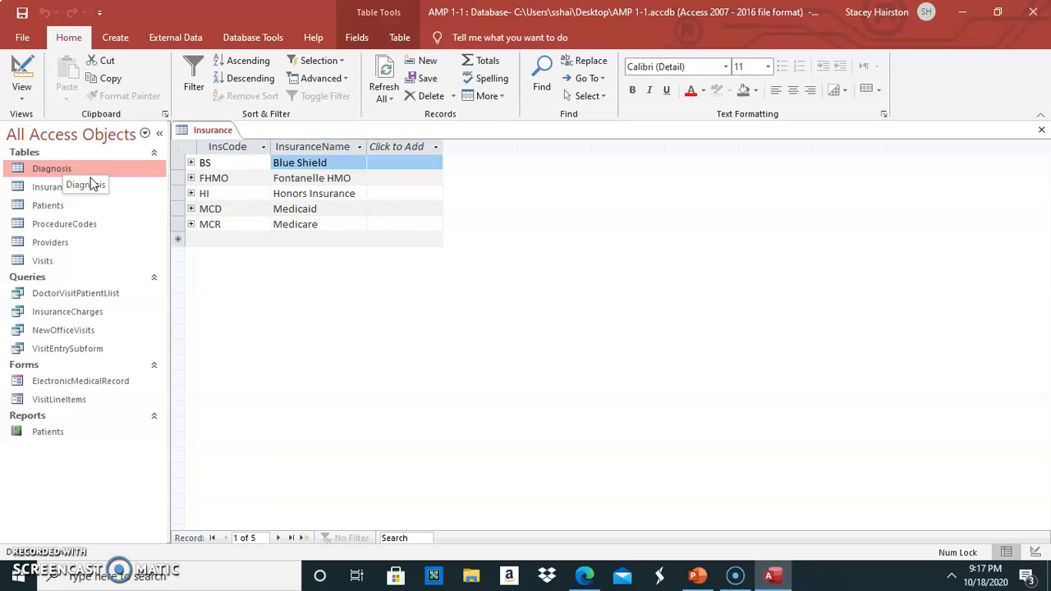
# Step: Open the Patients table from the list of database tables
pyautogui.click(59, 205)
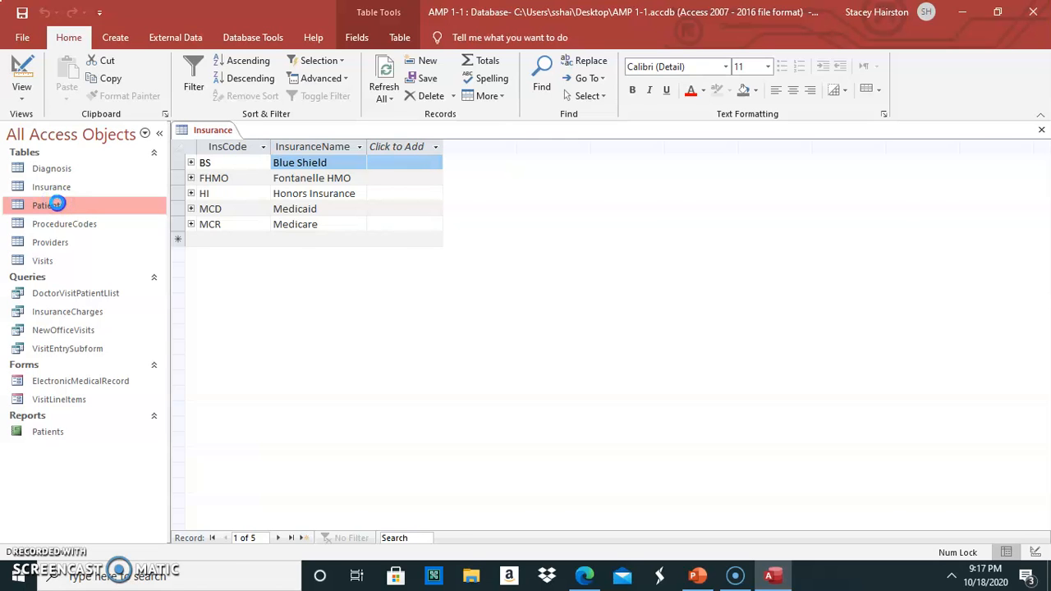
pyautogui.doubleClick(58, 207)
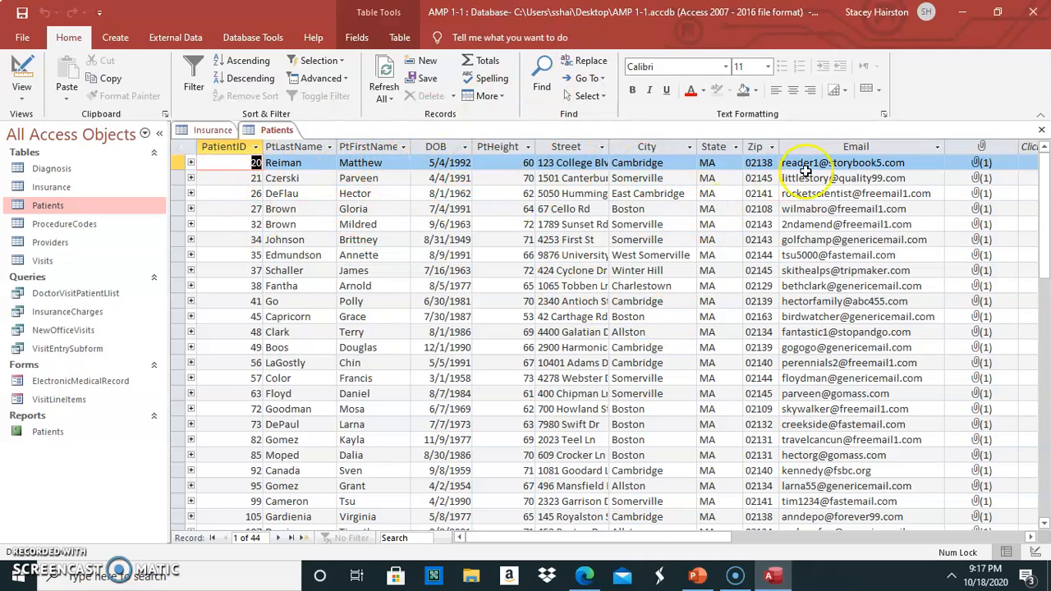
pyautogui.moveTo(695, 539)
pyautogui.mouseDown()
pyautogui.moveTo(849, 539)
pyautogui.moveTo(730, 567)
pyautogui.moveTo(629, 553)
pyautogui.moveTo(781, 537)
pyautogui.moveTo(601, 560)
pyautogui.mouseUp()
# Step: Examine the ID, last name, first name and date of birth fields of the third patient record
pyautogui.click(222, 188)
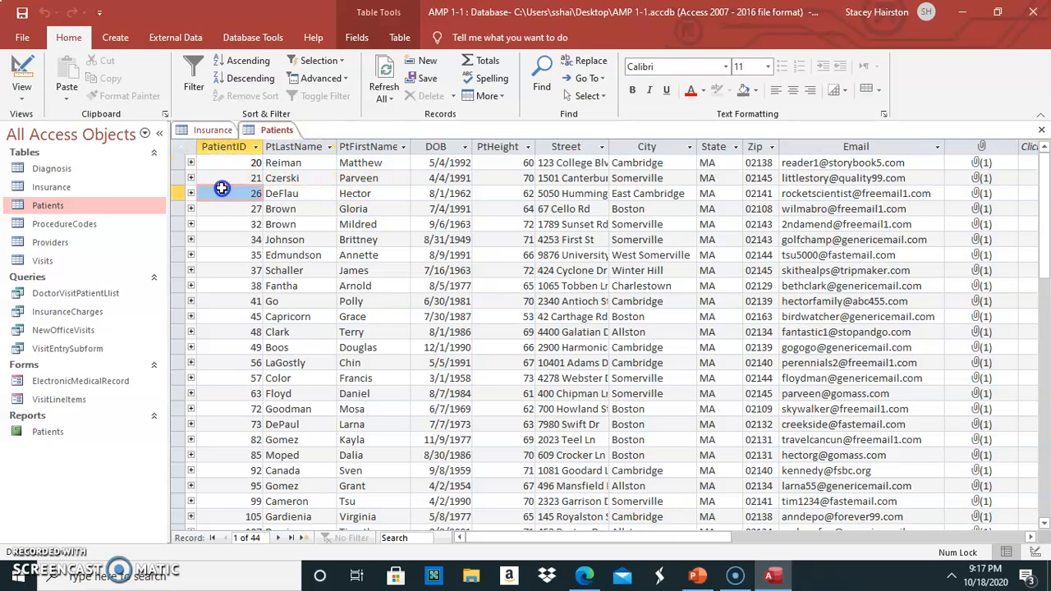
pyautogui.click(228, 211)
pyautogui.click(303, 193)
pyautogui.click(367, 191)
pyautogui.click(429, 196)
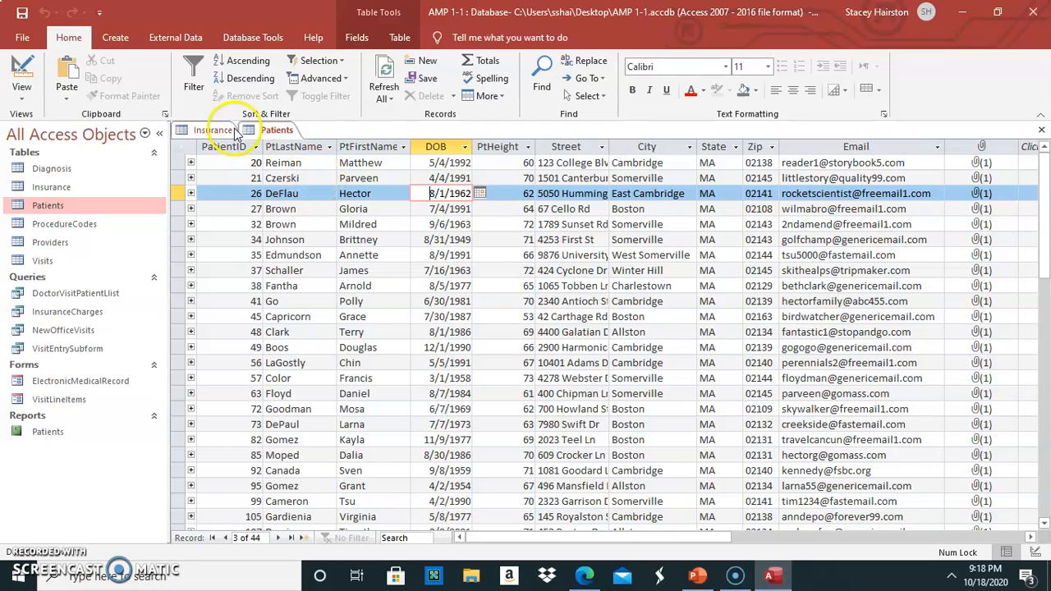
# Step: Go through the fields of the first patient record and select the whole record to distinguish fields from records
pyautogui.click(219, 163)
pyautogui.click(292, 162)
pyautogui.press('Tab')
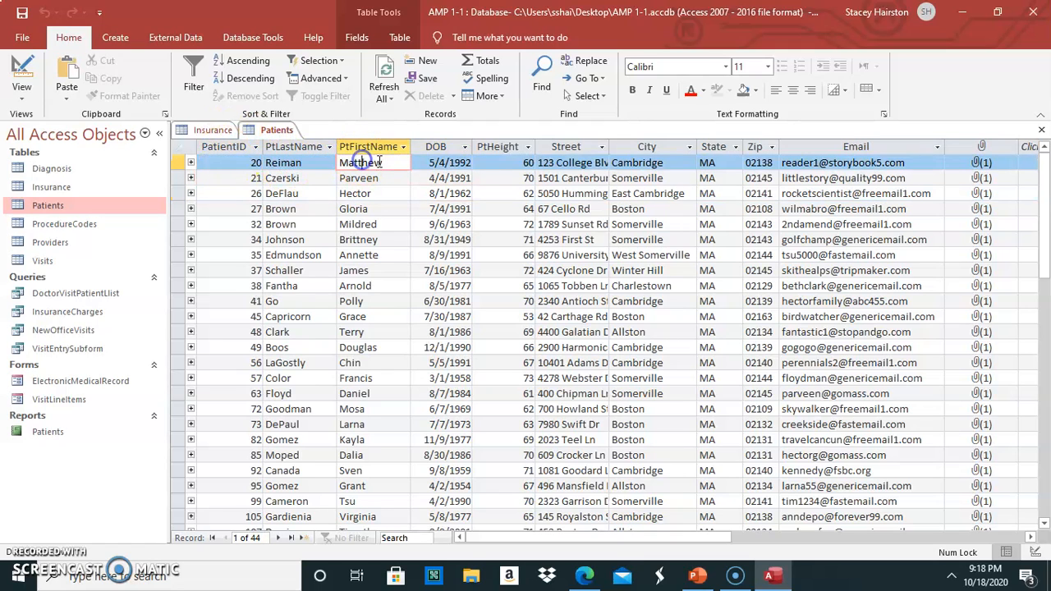
pyautogui.press('Tab')
pyautogui.press('Tab')
pyautogui.press('Tab')
pyautogui.press('Down')
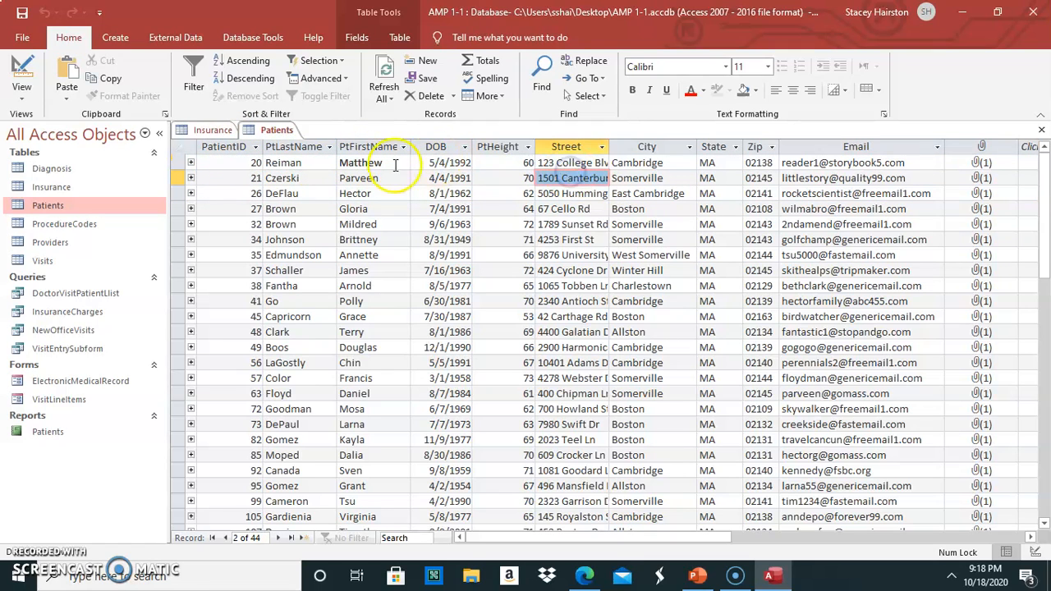
pyautogui.click(174, 162)
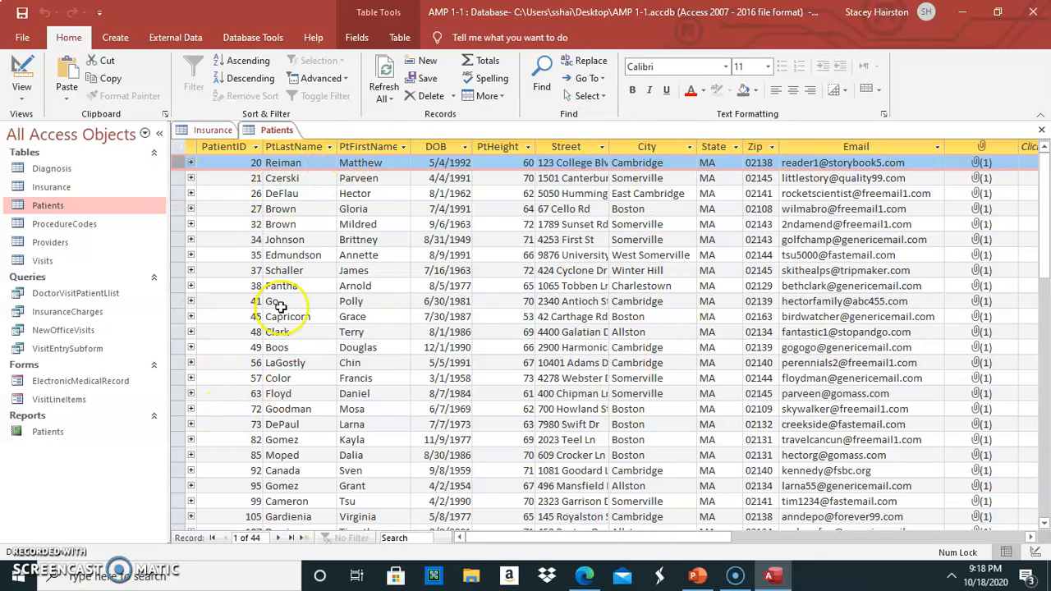
pyautogui.click(478, 286)
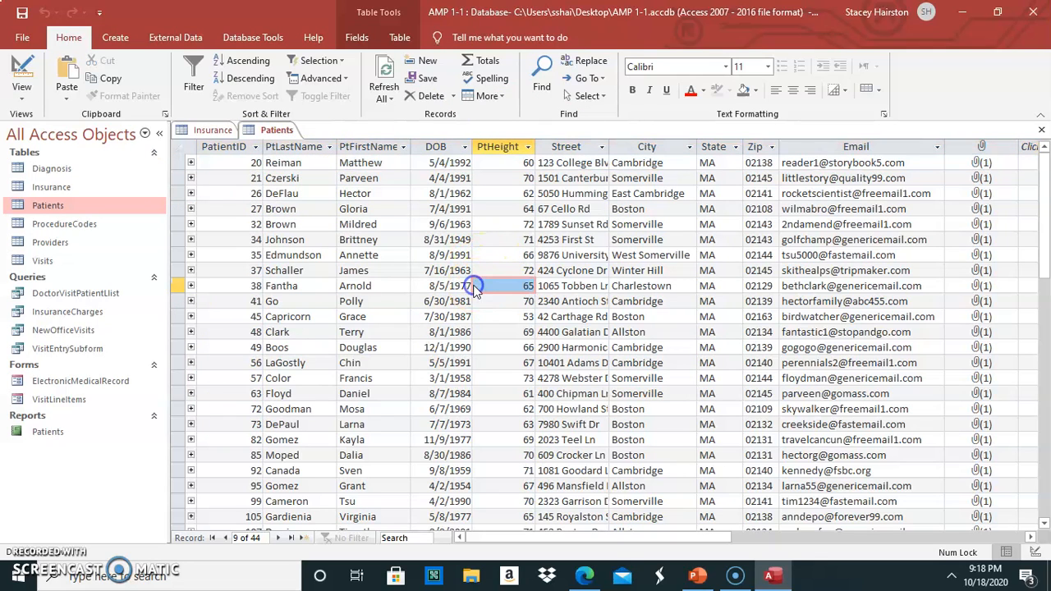
pyautogui.click(273, 270)
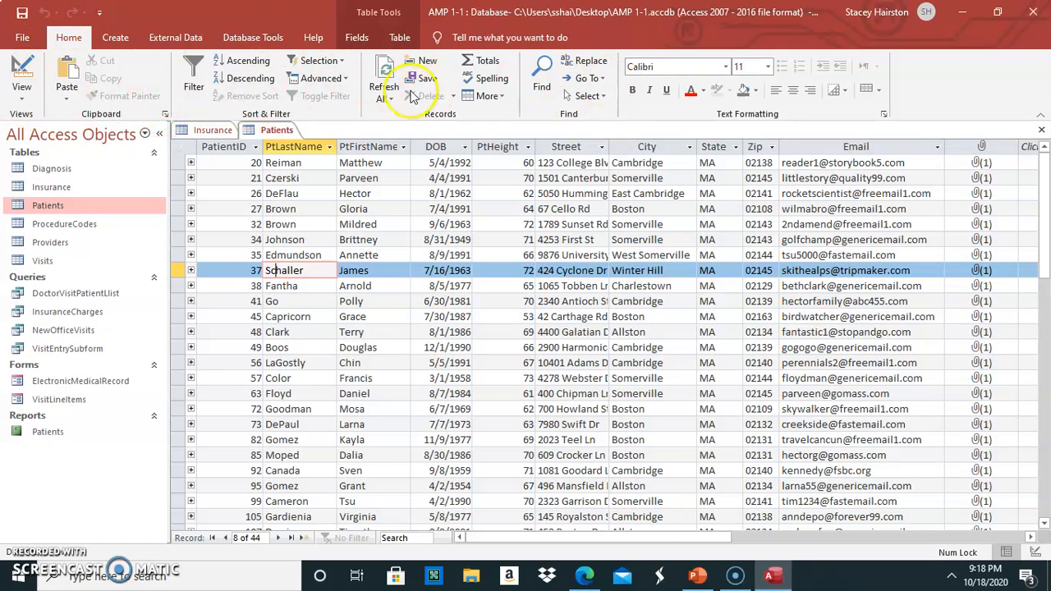
# Step: Check the views offered for the Patients table and choose Datasheet View
pyautogui.click(30, 100)
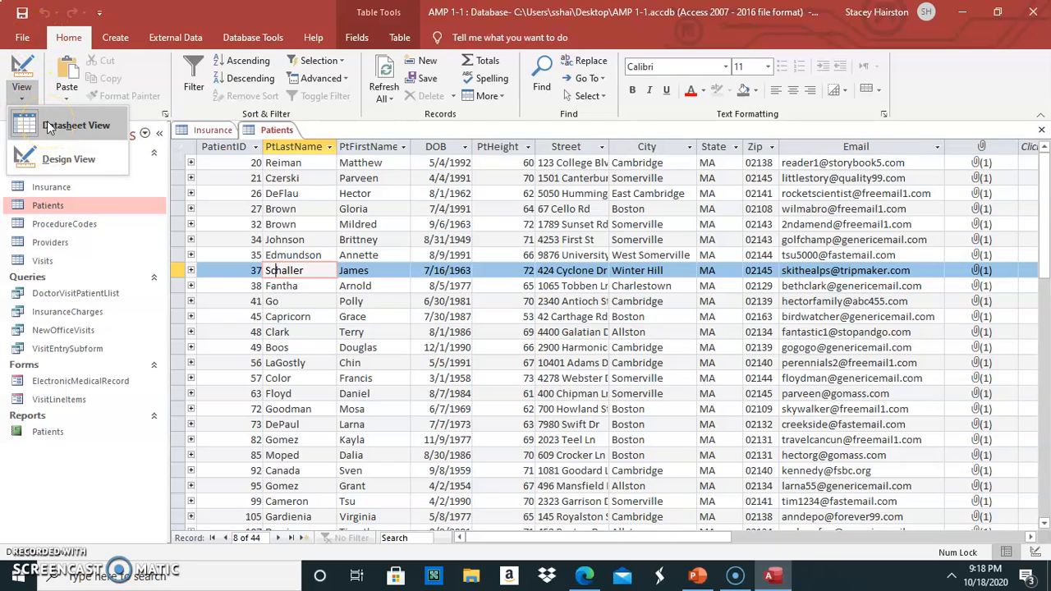
pyautogui.click(47, 127)
pyautogui.click(284, 269)
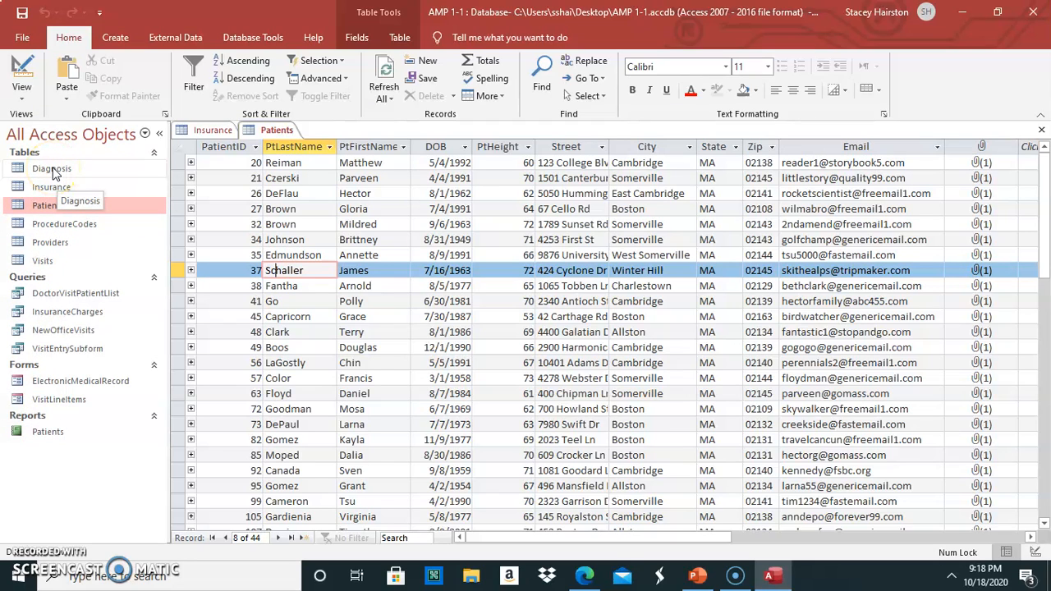
pyautogui.click(21, 89)
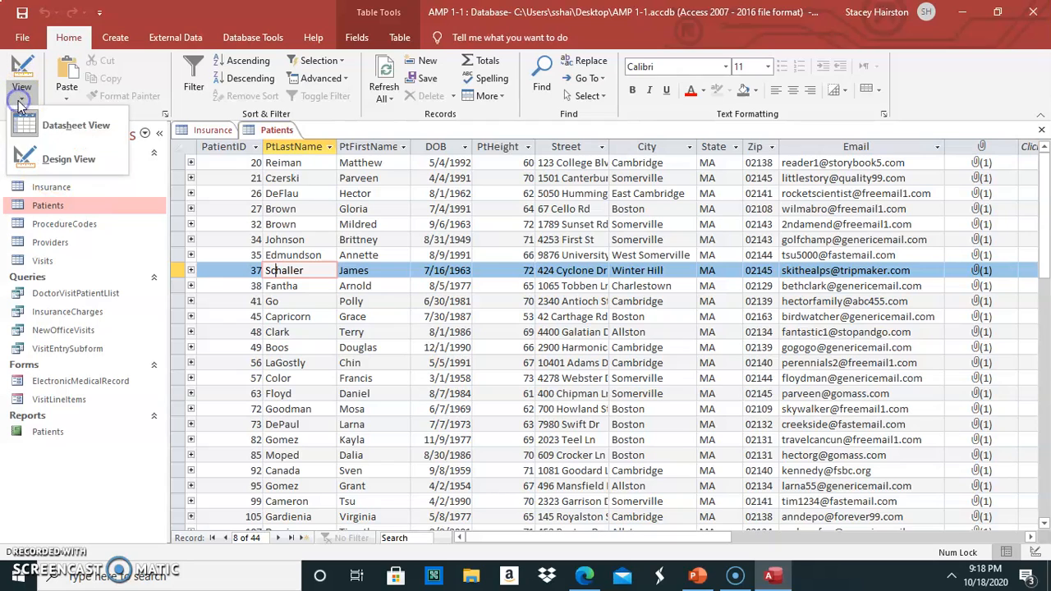
pyautogui.click(66, 127)
pyautogui.click(345, 223)
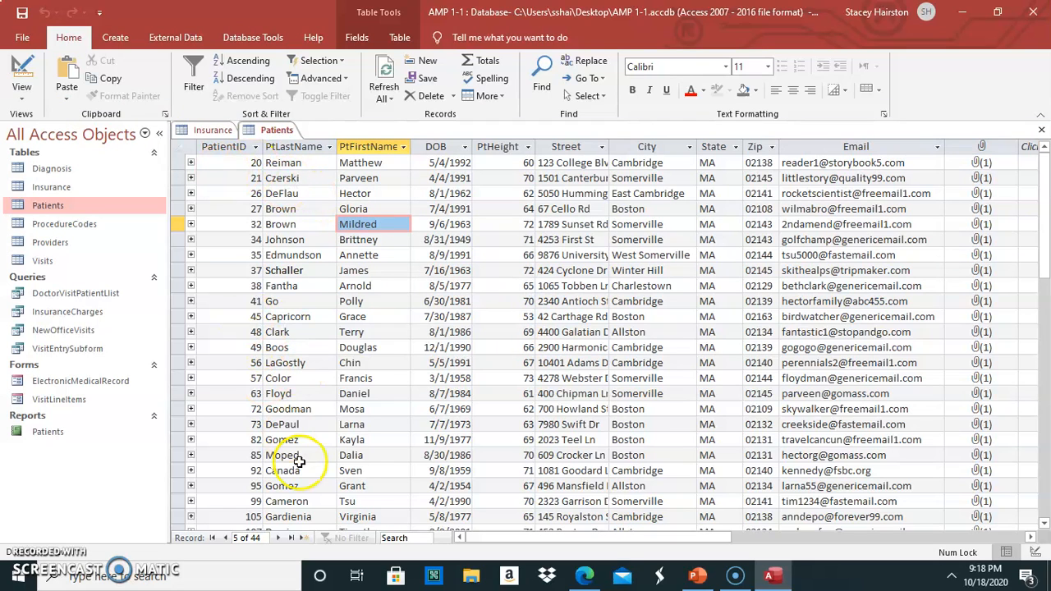
# Step: Step forward through the patient records one at a time, then jump to the last record
pyautogui.click(279, 539)
pyautogui.click(278, 539)
pyautogui.click(278, 539)
pyautogui.click(278, 538)
pyautogui.click(278, 538)
pyautogui.click(278, 538)
pyautogui.click(279, 539)
pyautogui.click(278, 539)
pyautogui.click(279, 538)
pyautogui.click(278, 539)
pyautogui.click(278, 539)
pyautogui.click(278, 538)
pyautogui.click(278, 538)
pyautogui.click(278, 538)
pyautogui.click(278, 538)
pyautogui.click(278, 539)
pyautogui.click(278, 539)
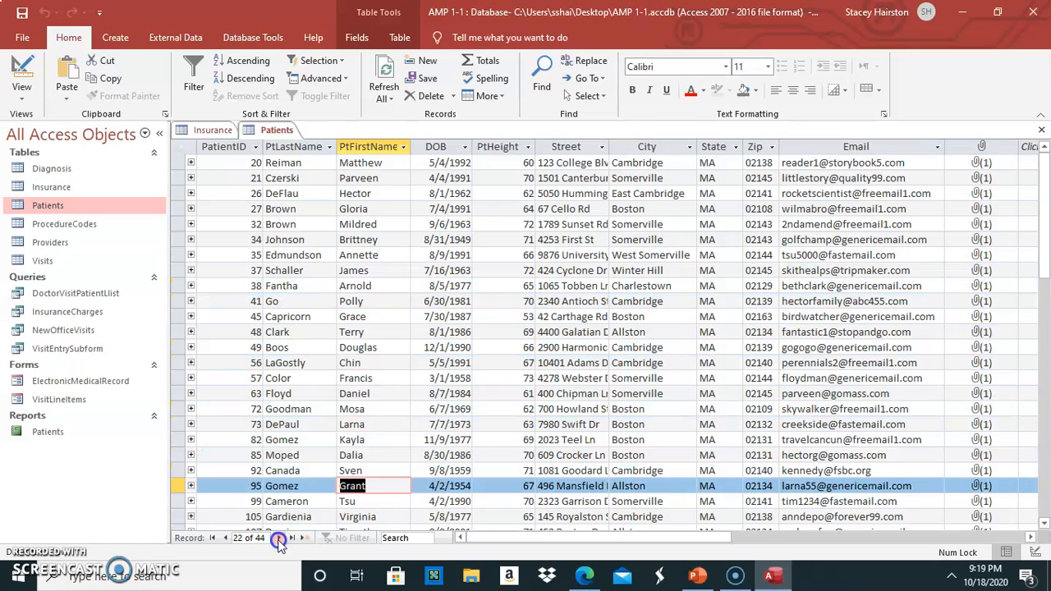
pyautogui.click(278, 539)
pyautogui.click(278, 539)
pyautogui.click(278, 538)
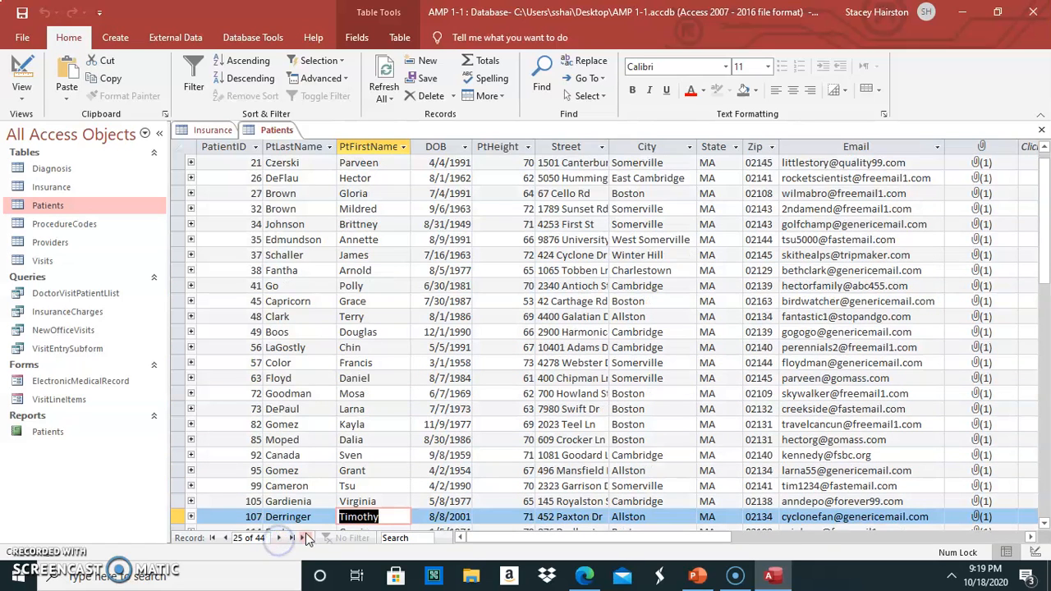
pyautogui.click(293, 538)
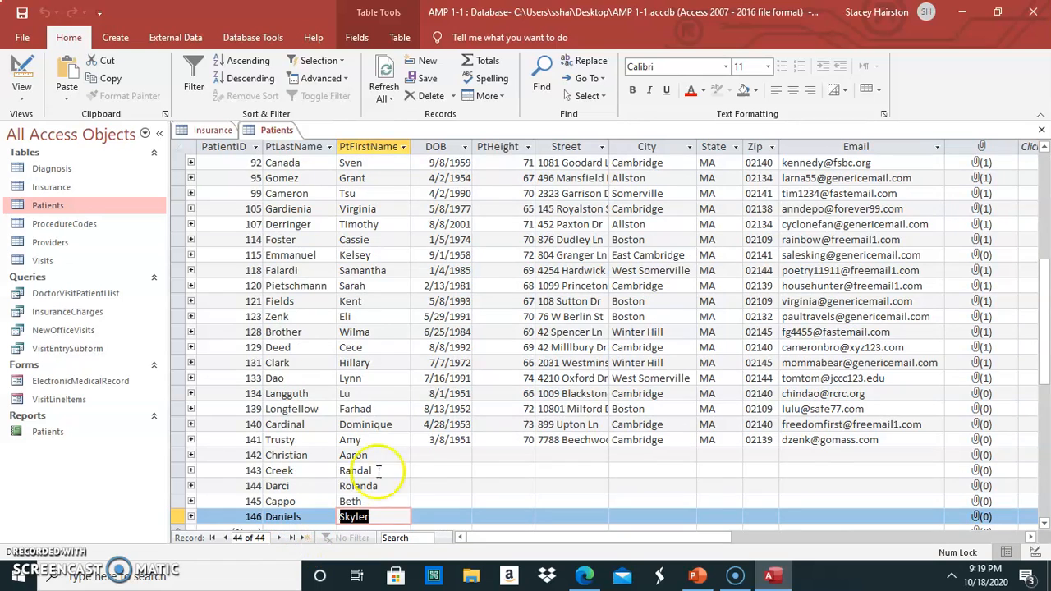
# Step: Locate the blank new-record row at the end of the Patients table and examine its ID and last name fields
pyautogui.scroll(-4, 1041, 321)
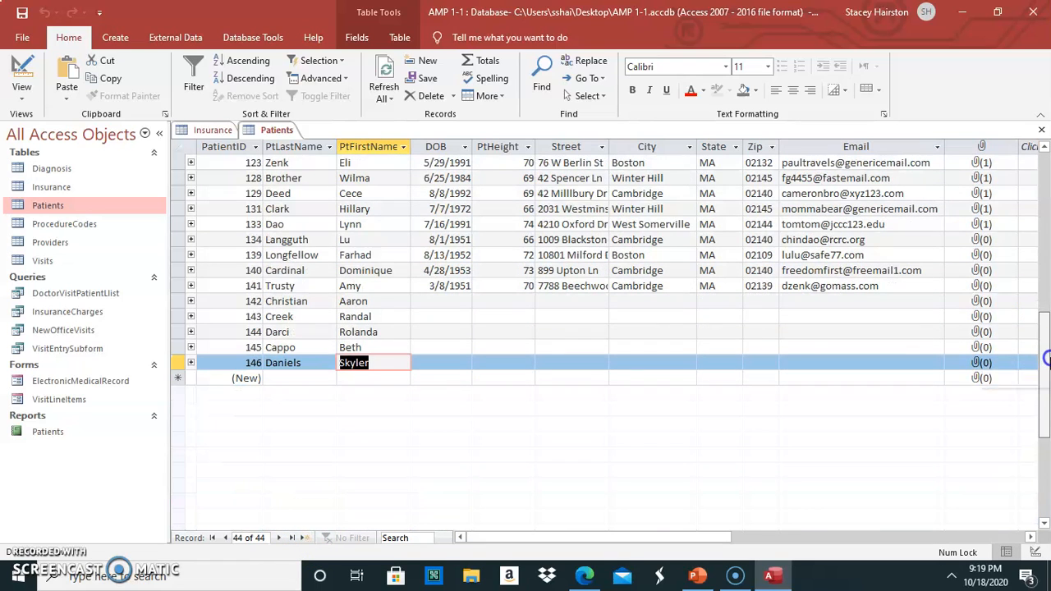
pyautogui.click(233, 378)
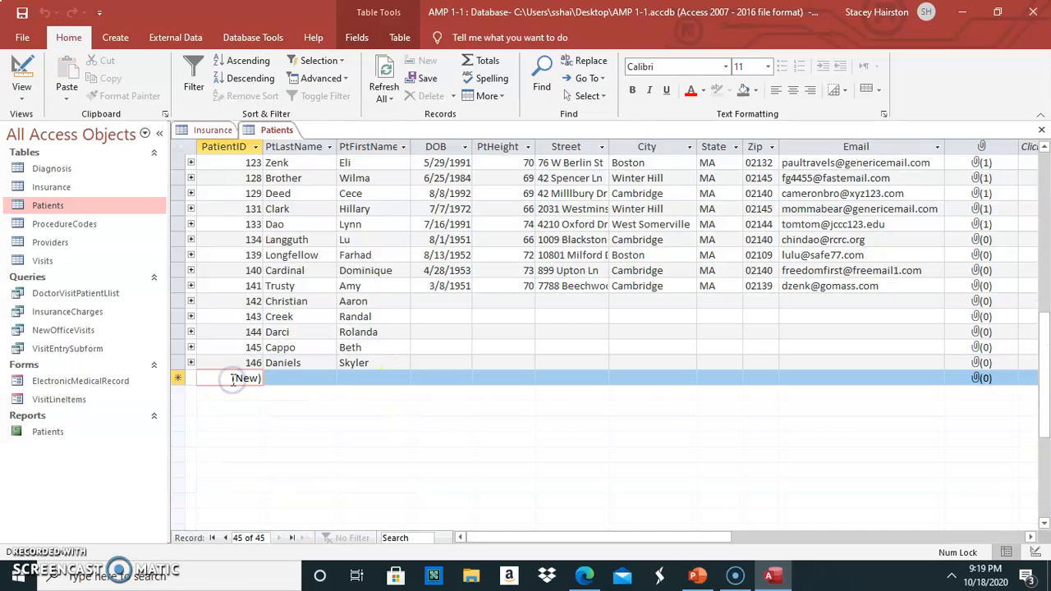
pyautogui.click(310, 375)
pyautogui.click(468, 366)
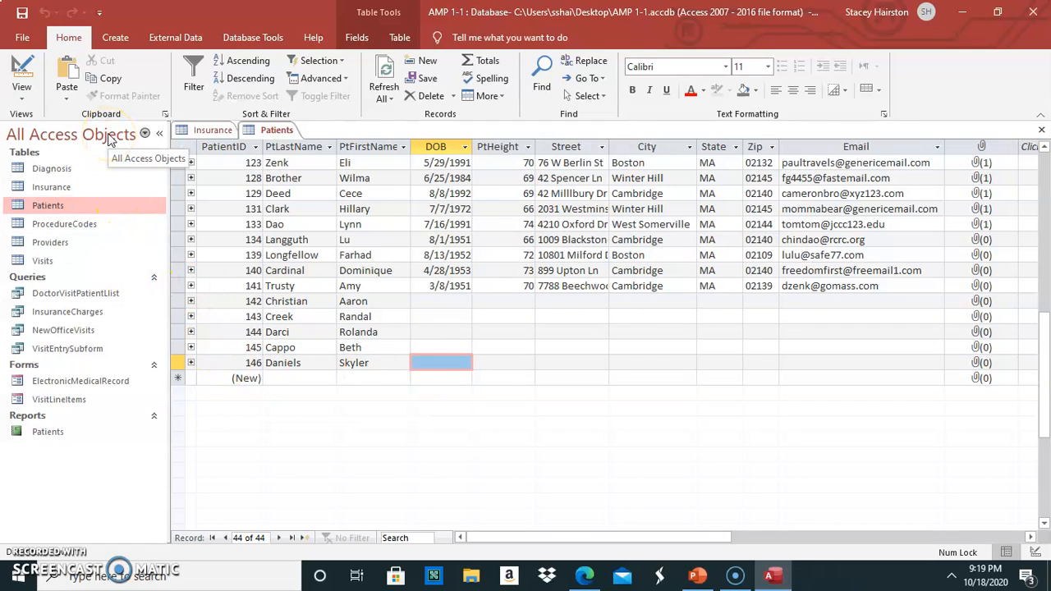
# Step: Hide and restore the database object list, and go through its Diagnosis, Insurance, Patients and ProcedureCodes tables
pyautogui.click(158, 133)
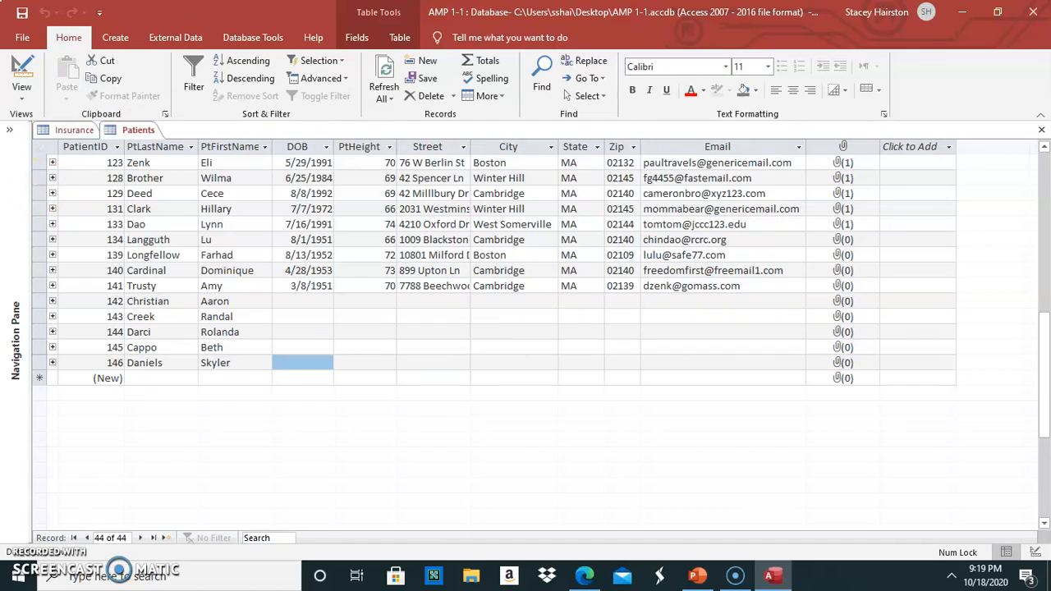
pyautogui.click(9, 130)
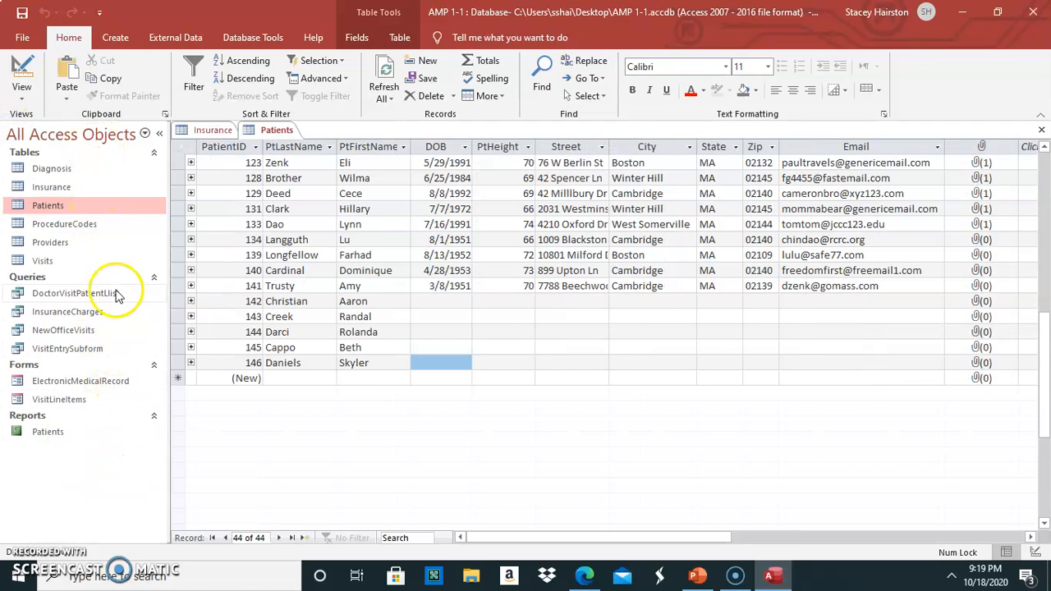
pyautogui.click(51, 169)
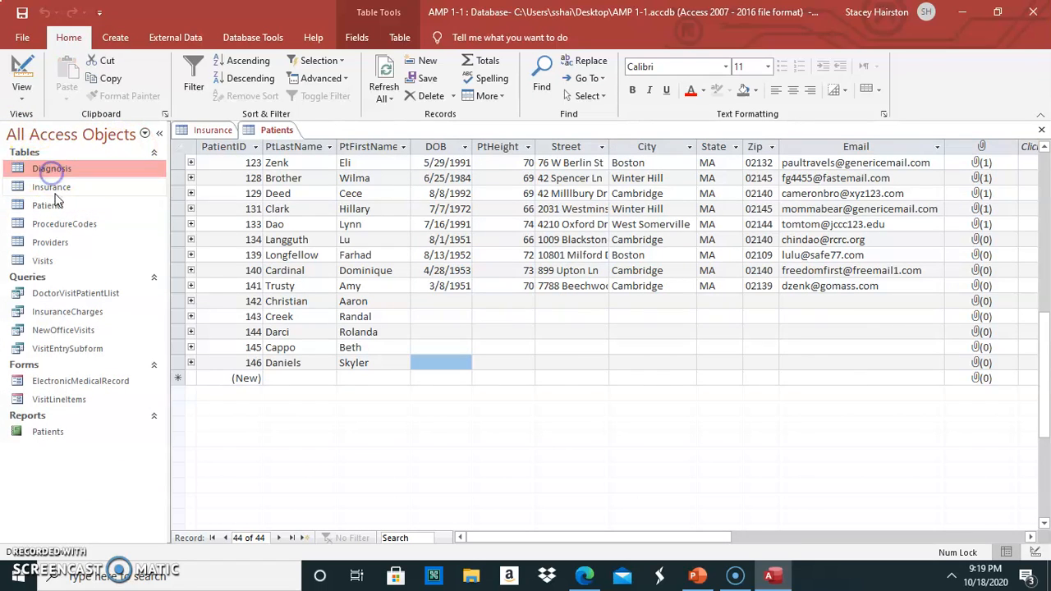
pyautogui.click(52, 187)
pyautogui.click(54, 205)
pyautogui.click(58, 227)
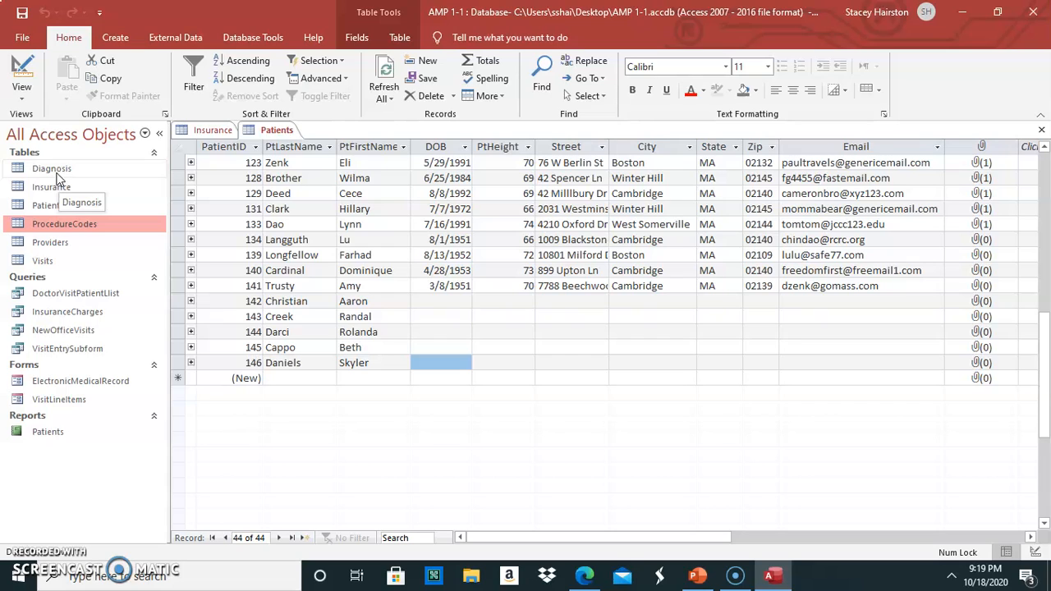
# Step: Create a new table, add its first field by entering g in it, and clear that entry
pyautogui.click(115, 38)
pyautogui.click(97, 79)
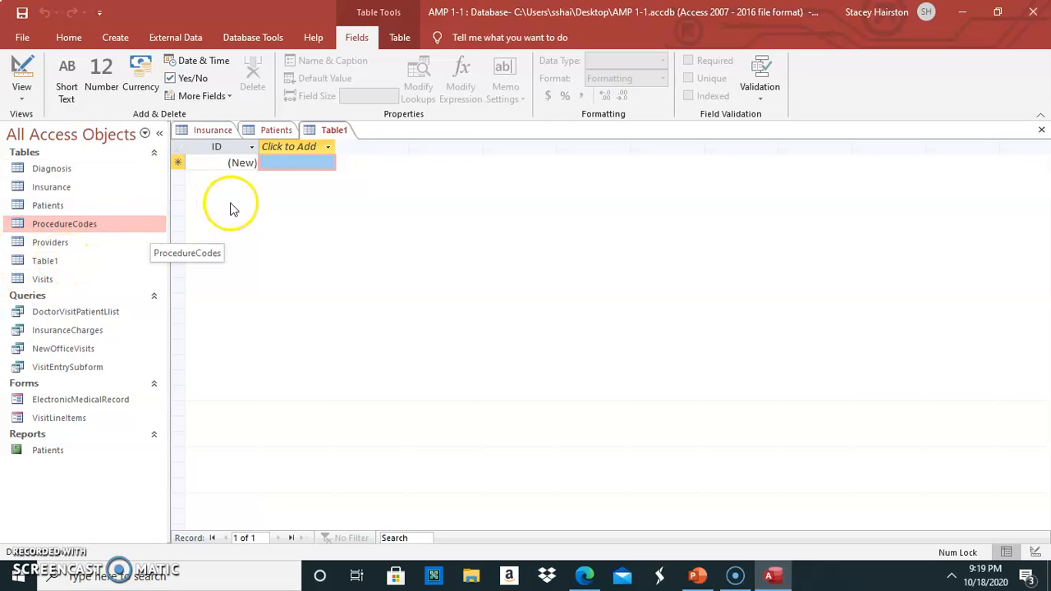
pyautogui.click(281, 161)
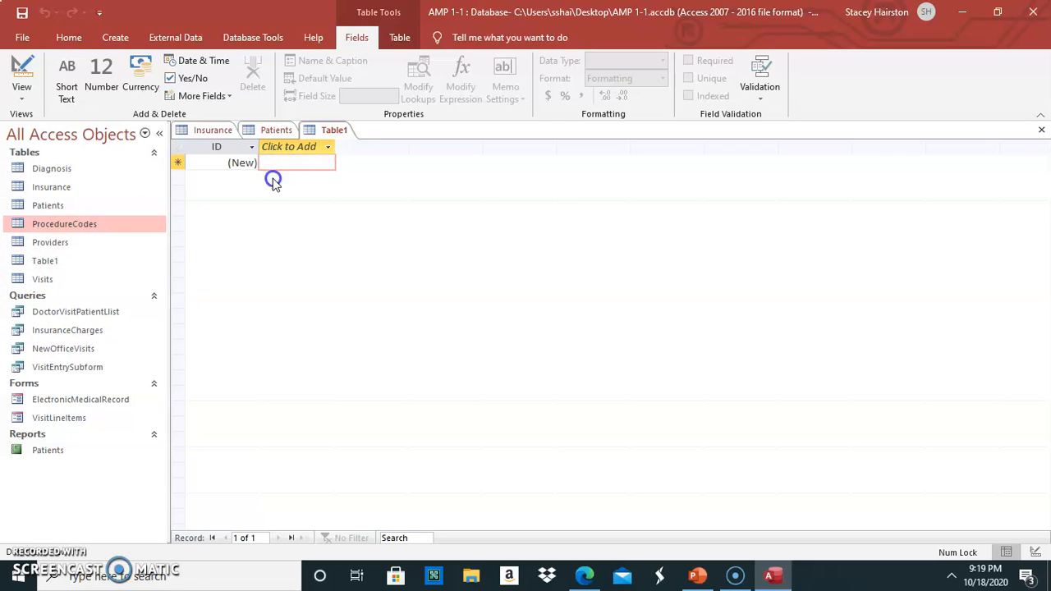
pyautogui.write('g')
pyautogui.click(286, 178)
pyautogui.moveTo(275, 162); pyautogui.dragTo(257, 164)
pyautogui.press('BackSpace')
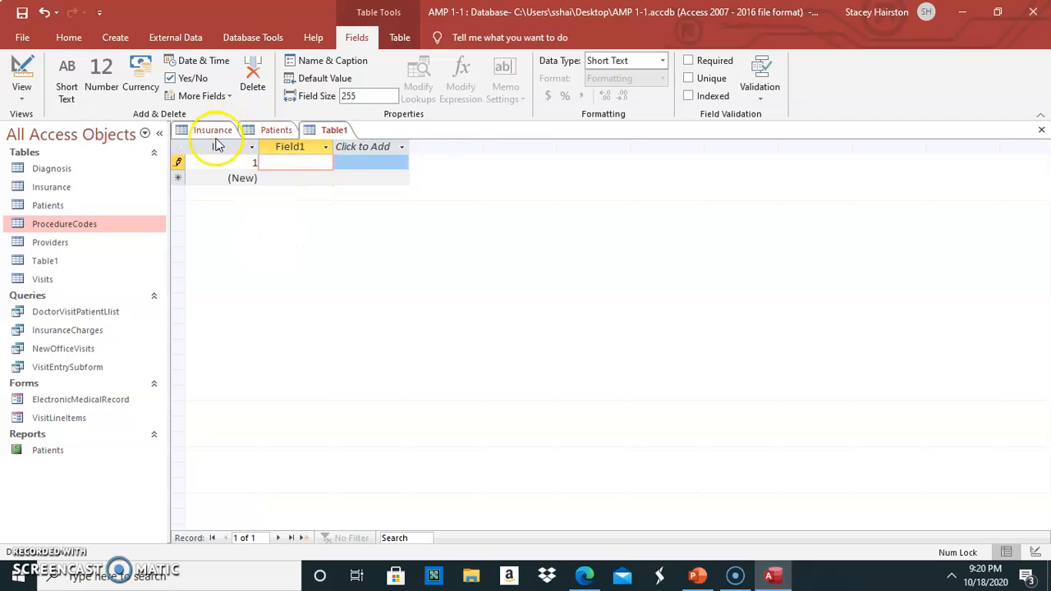
# Step: Try to rename Table1 in the list of tables
pyautogui.click(45, 259)
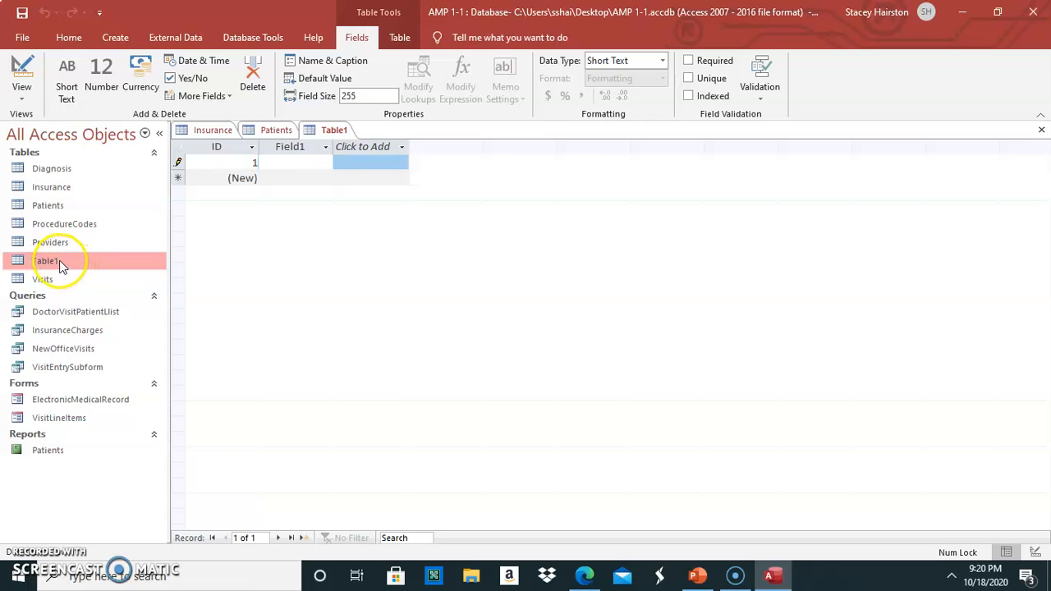
pyautogui.rightClick(56, 263)
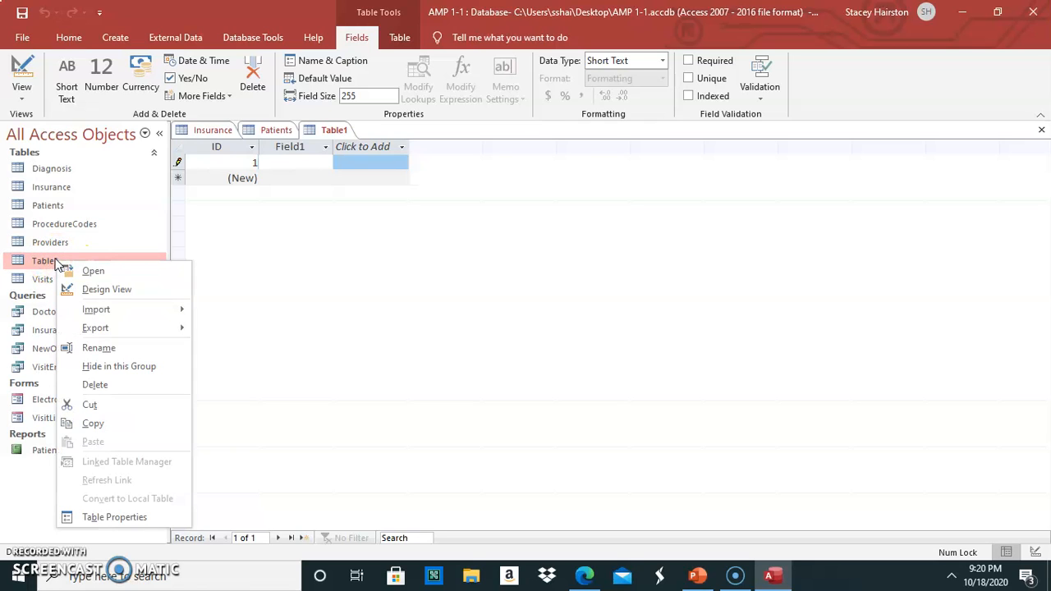
pyautogui.click(64, 326)
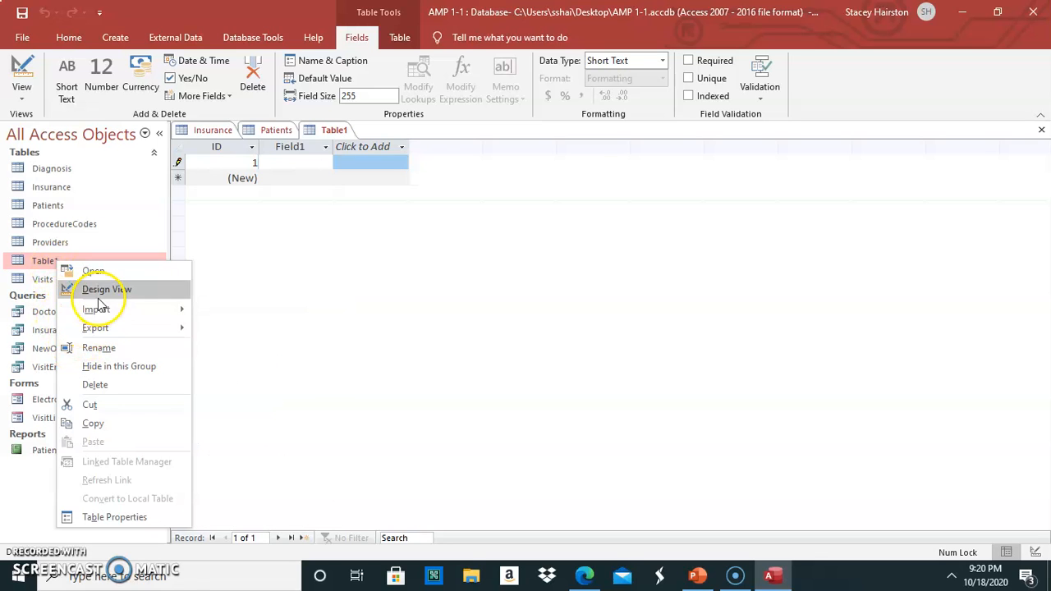
pyautogui.click(99, 347)
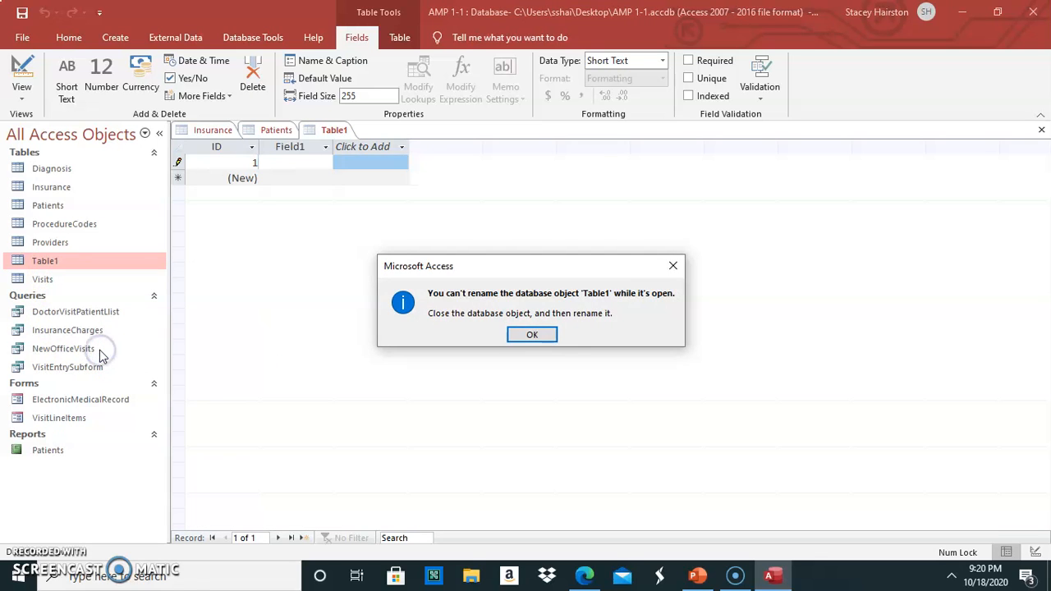
pyautogui.click(531, 340)
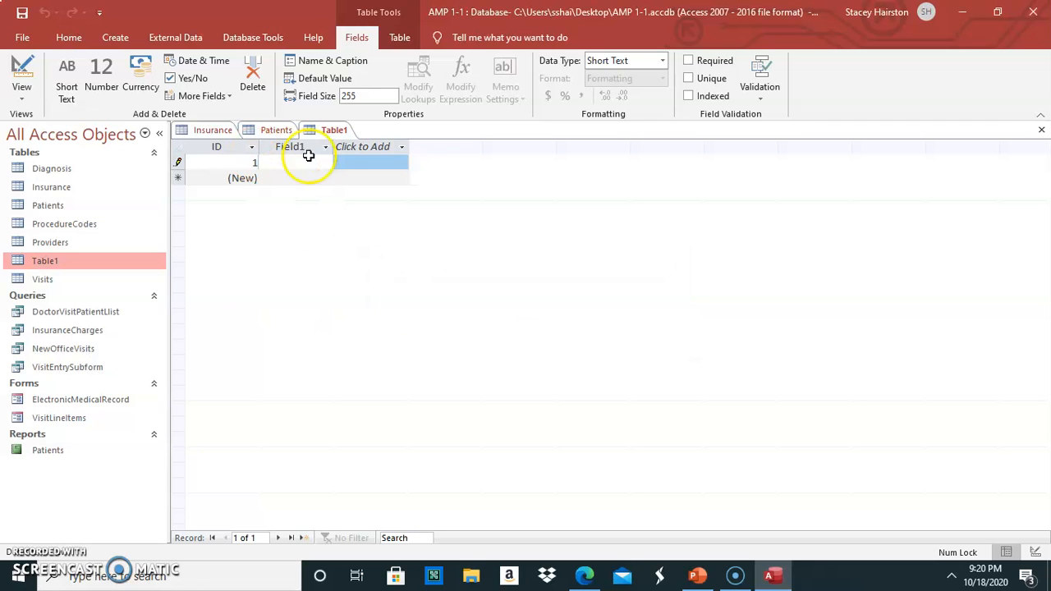
# Step: Close Table1 and save the new table under the name Test
pyautogui.rightClick(339, 132)
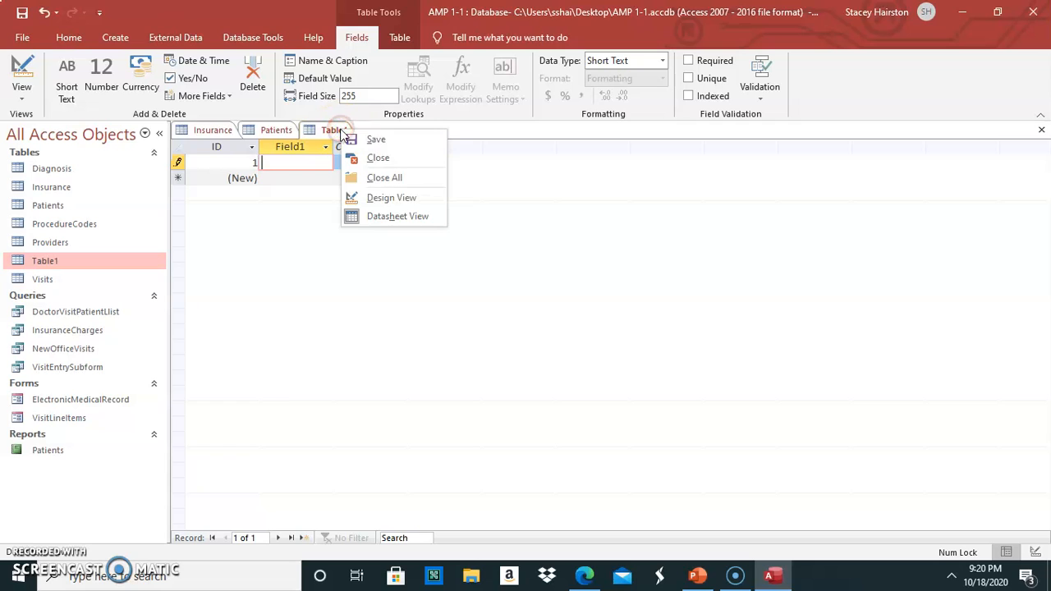
pyautogui.click(371, 158)
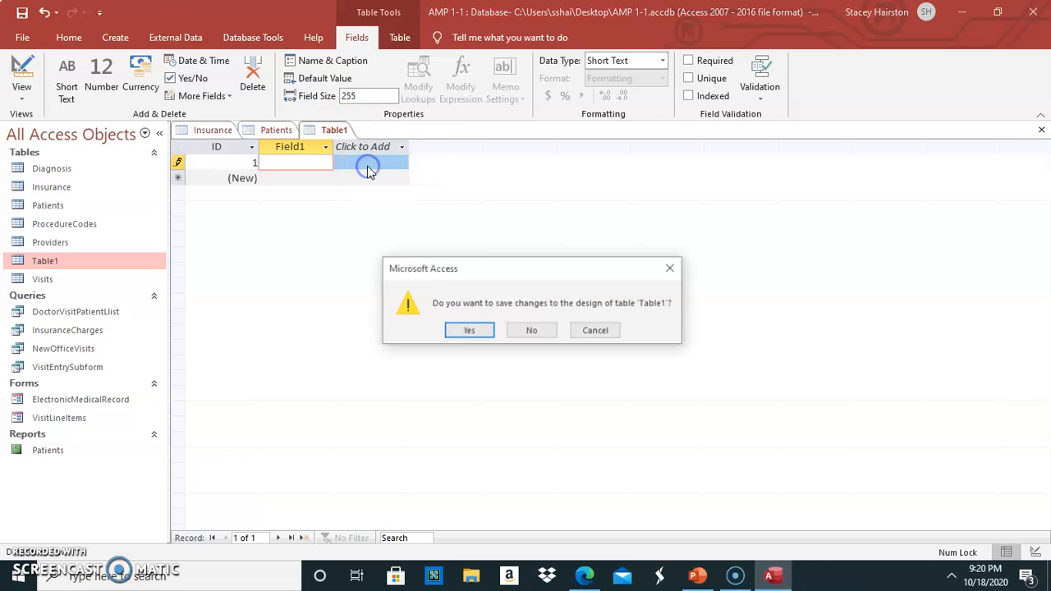
pyautogui.click(470, 331)
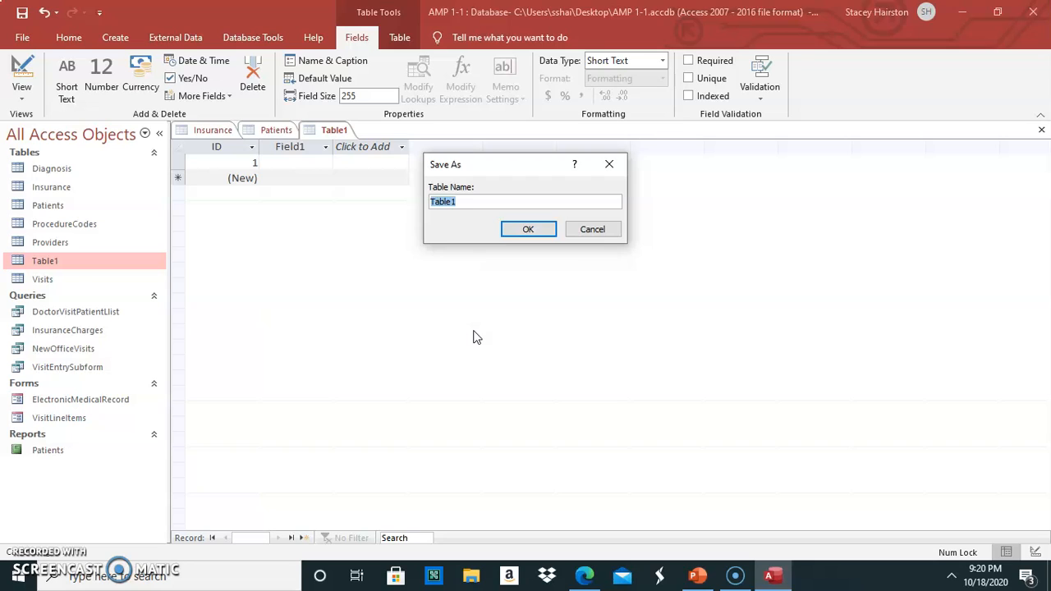
pyautogui.write('TEst')
pyautogui.press('BackSpace')
pyautogui.press('BackSpace')
pyautogui.press('BackSpace')
pyautogui.write('est')
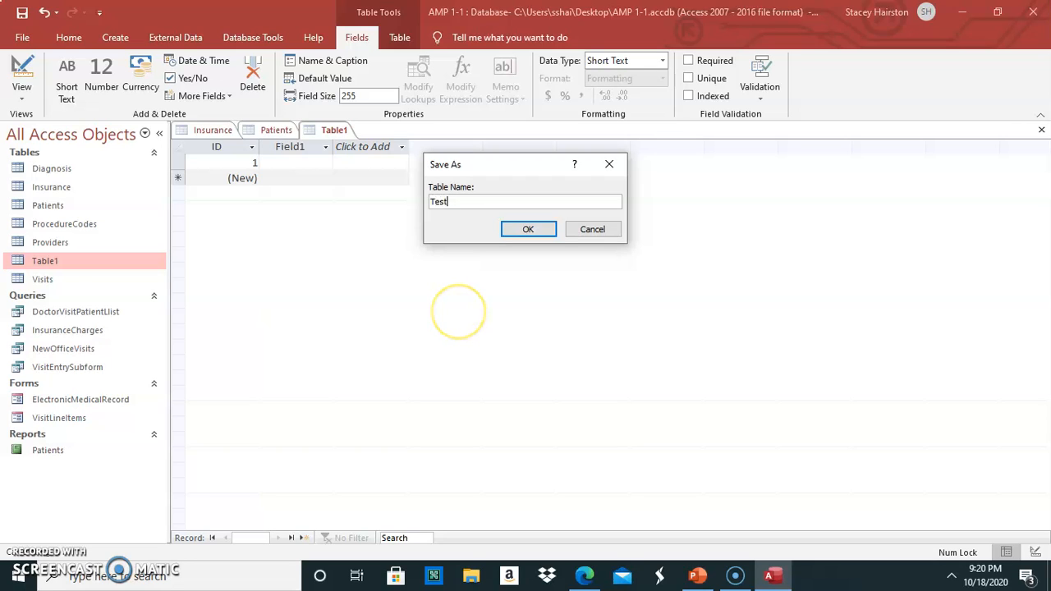
pyautogui.click(529, 230)
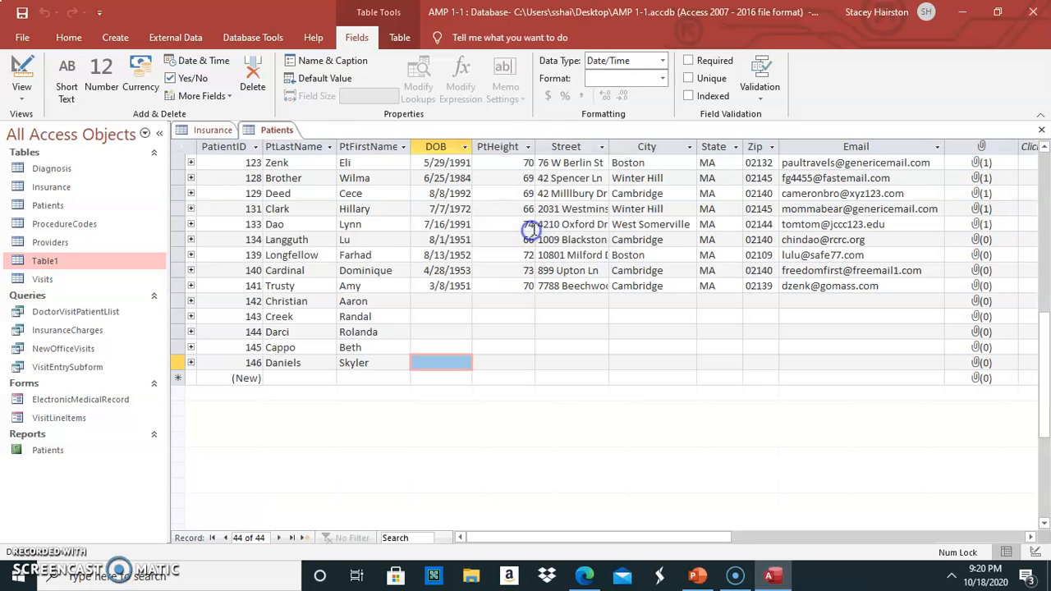
# Step: Open the Test table in Design view and examine its ID and Field1 fields
pyautogui.doubleClick(39, 264)
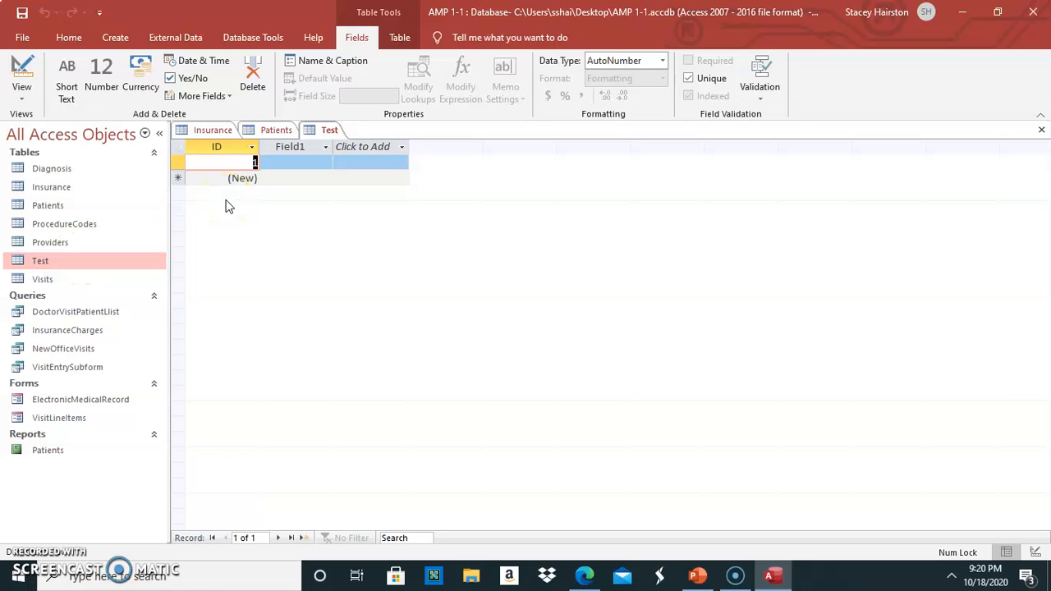
pyautogui.click(24, 99)
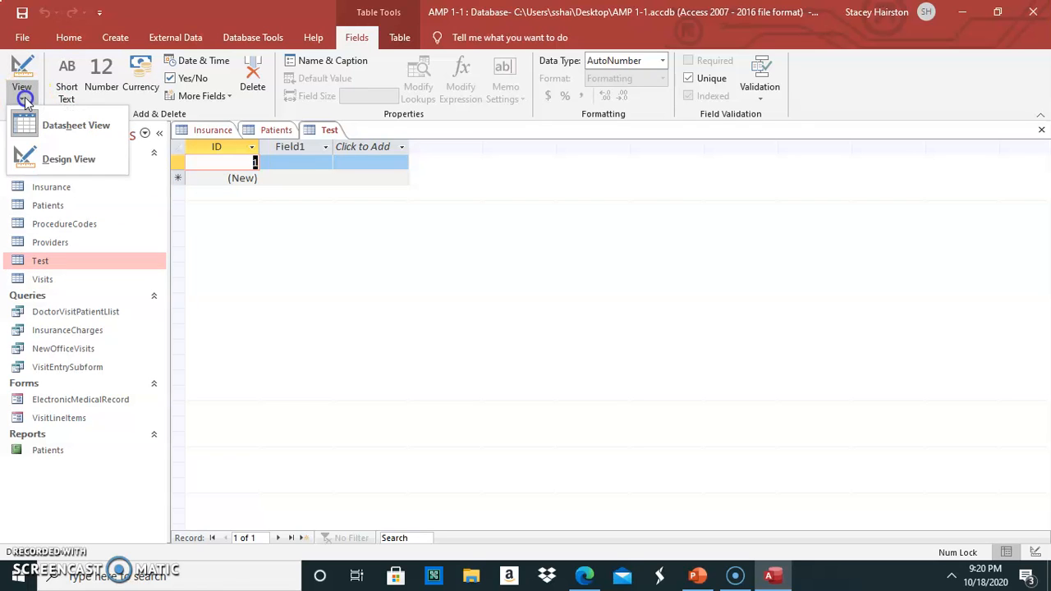
pyautogui.click(61, 159)
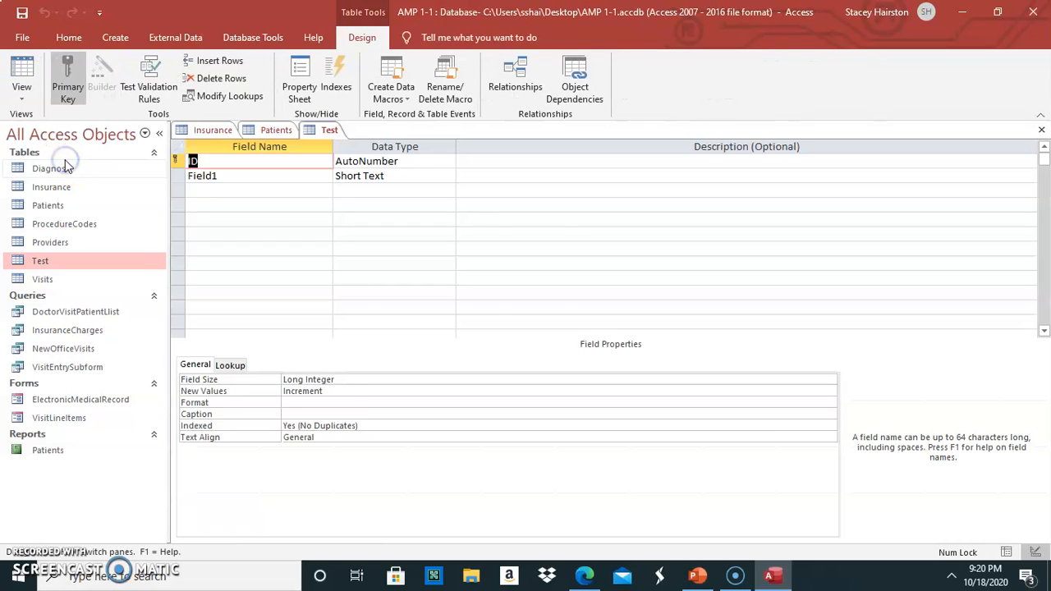
pyautogui.click(221, 176)
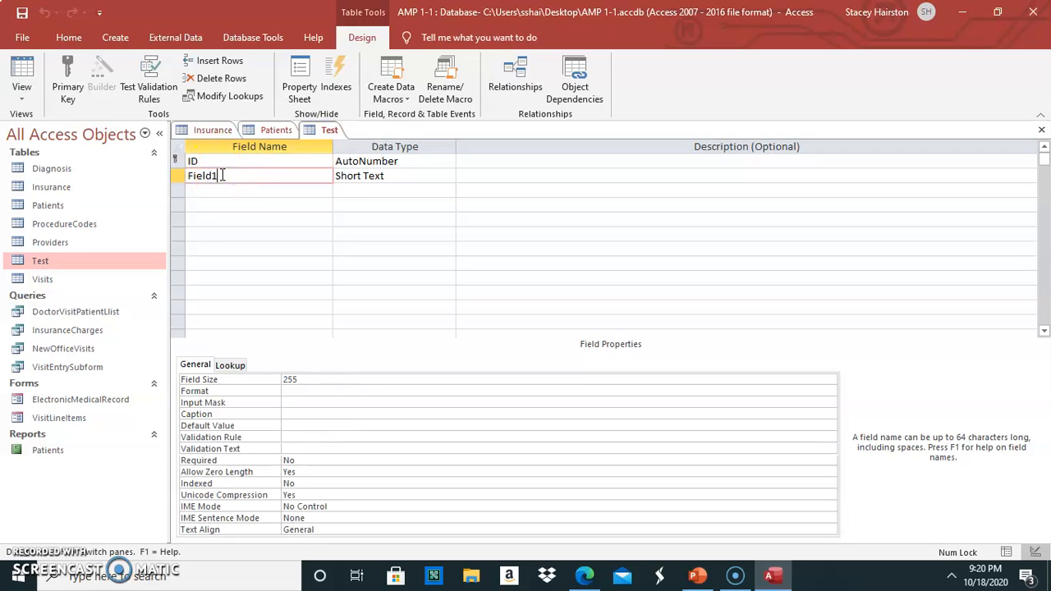
pyautogui.click(215, 161)
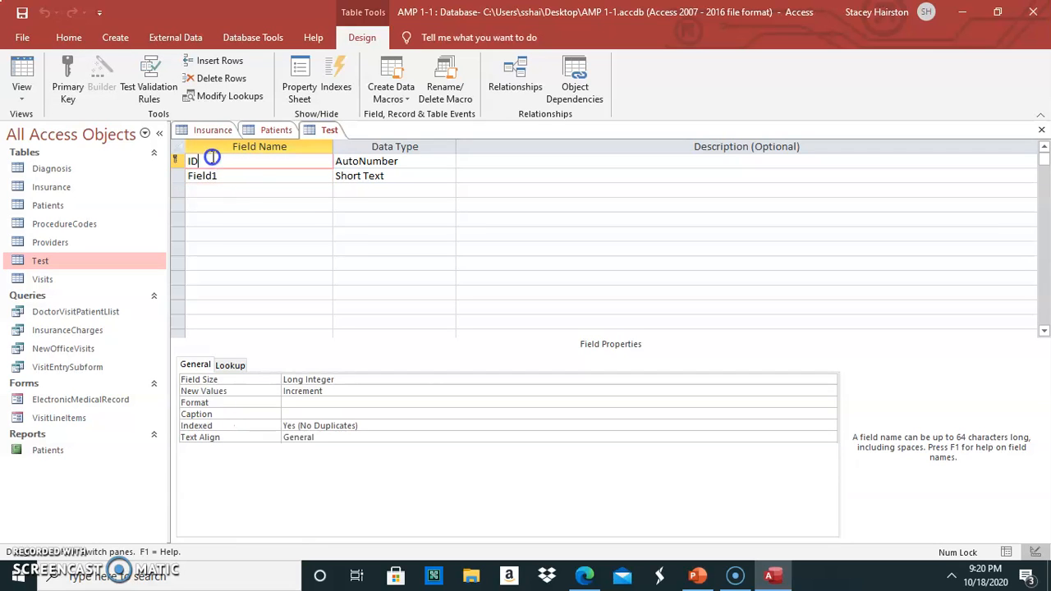
# Step: Rename Field1 as First Name in the Test table's design
pyautogui.click(223, 176)
pyautogui.press('BackSpace')
pyautogui.press('BackSpace')
pyautogui.press('BackSpace')
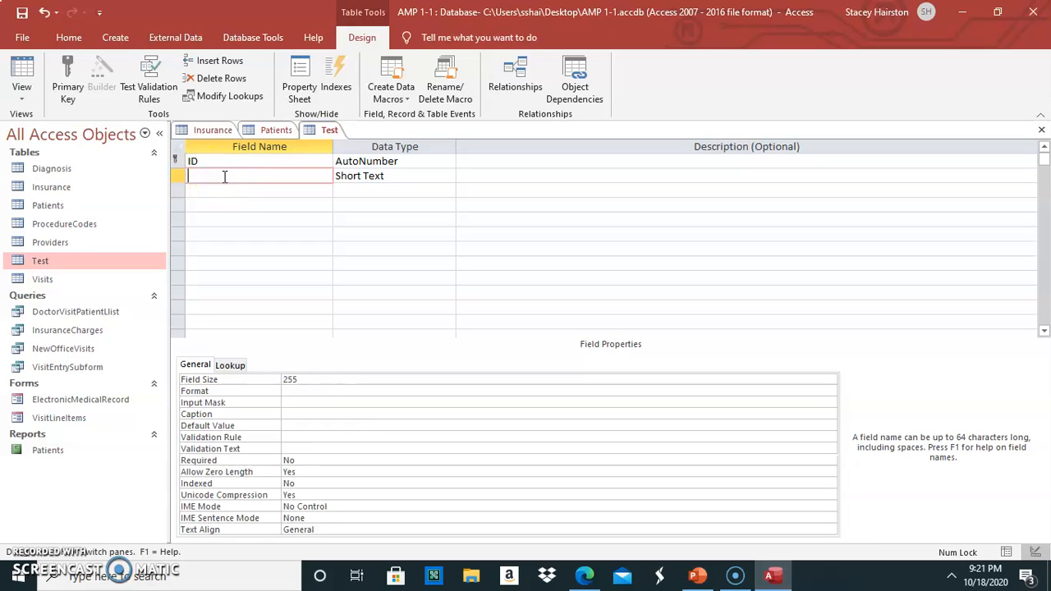
pyautogui.write('rst Name')
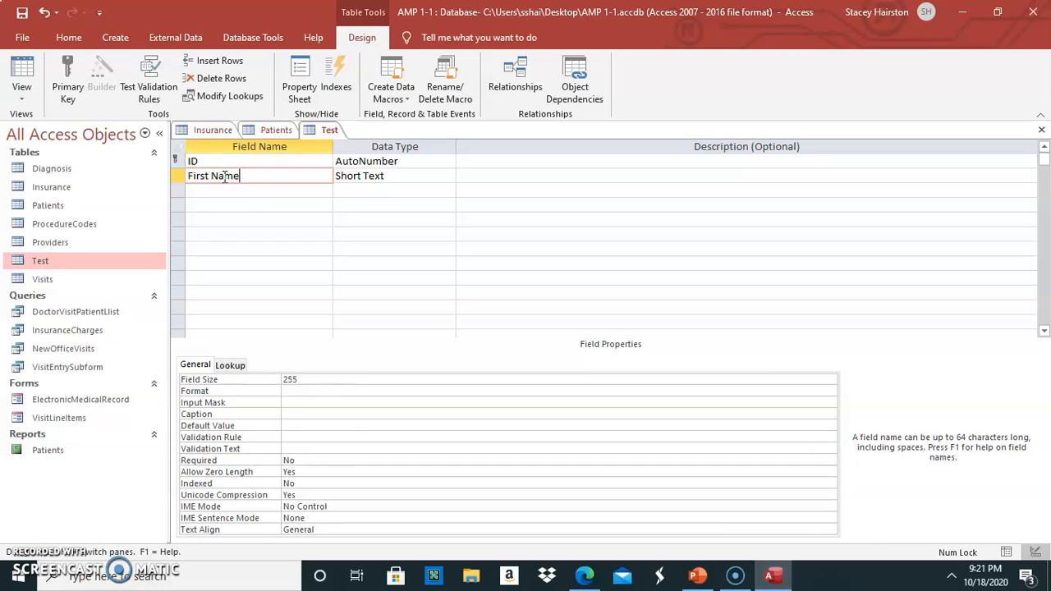
pyautogui.press('Tab')
# Step: Add two more fields named Last Name and Zip Code below First Name
pyautogui.click(212, 192)
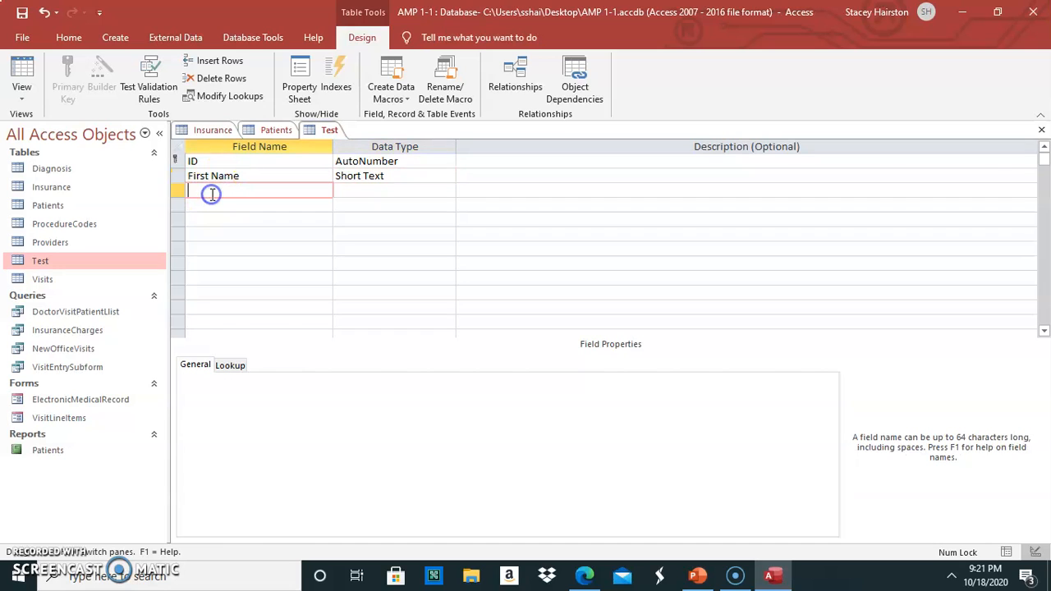
pyautogui.write('Last Name')
pyautogui.click(209, 207)
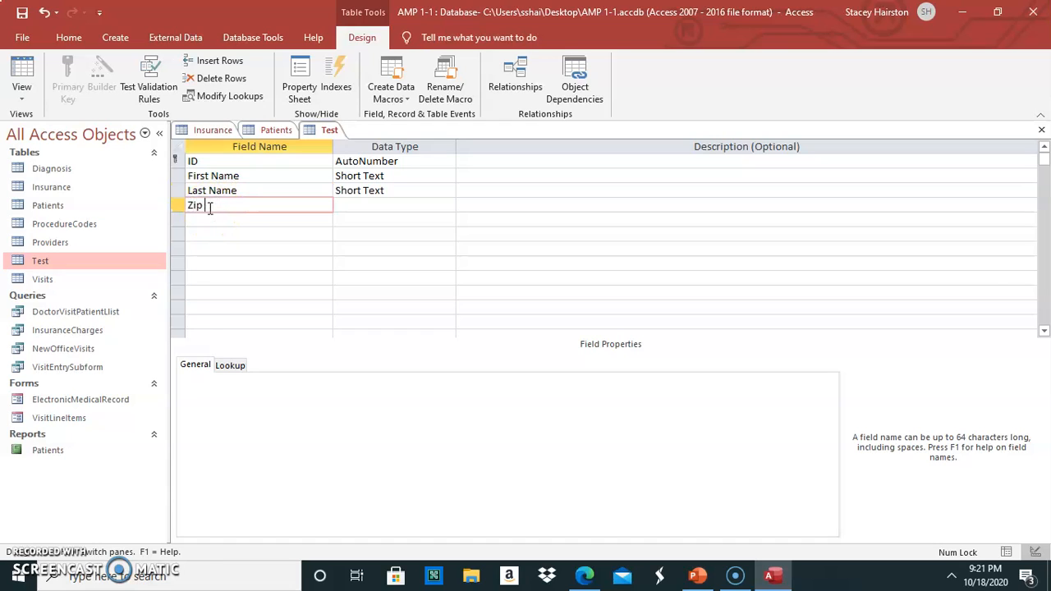
pyautogui.click(284, 257)
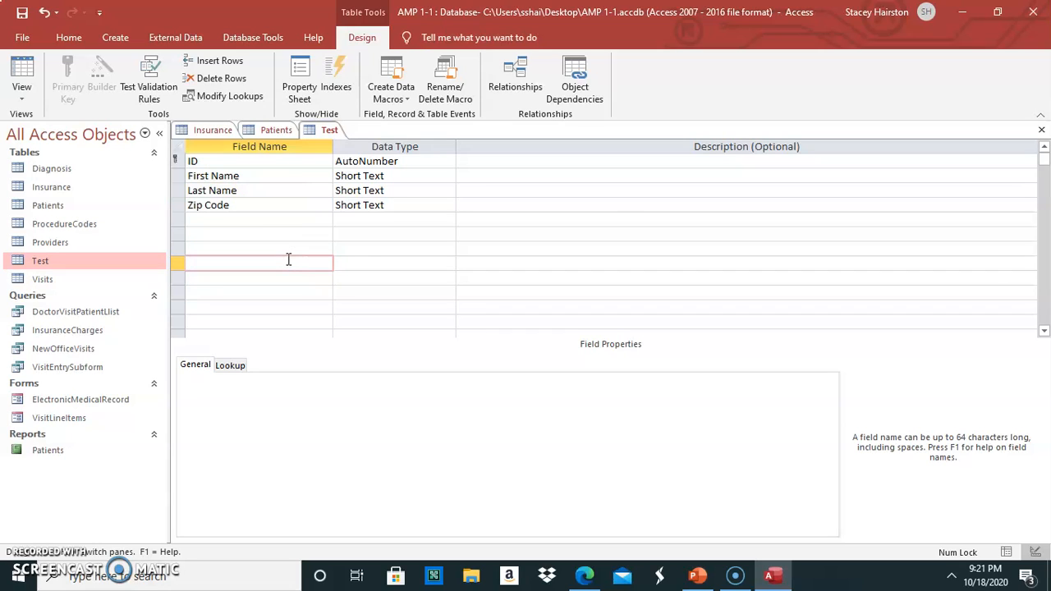
# Step: Look through the data types available for the ID field without changing it
pyautogui.click(419, 161)
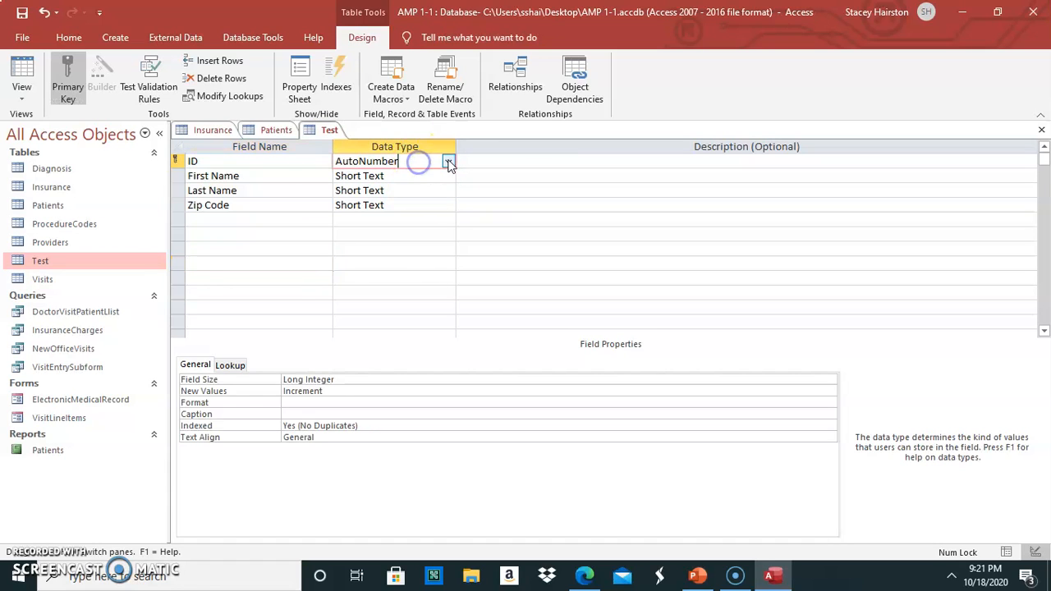
pyautogui.click(449, 162)
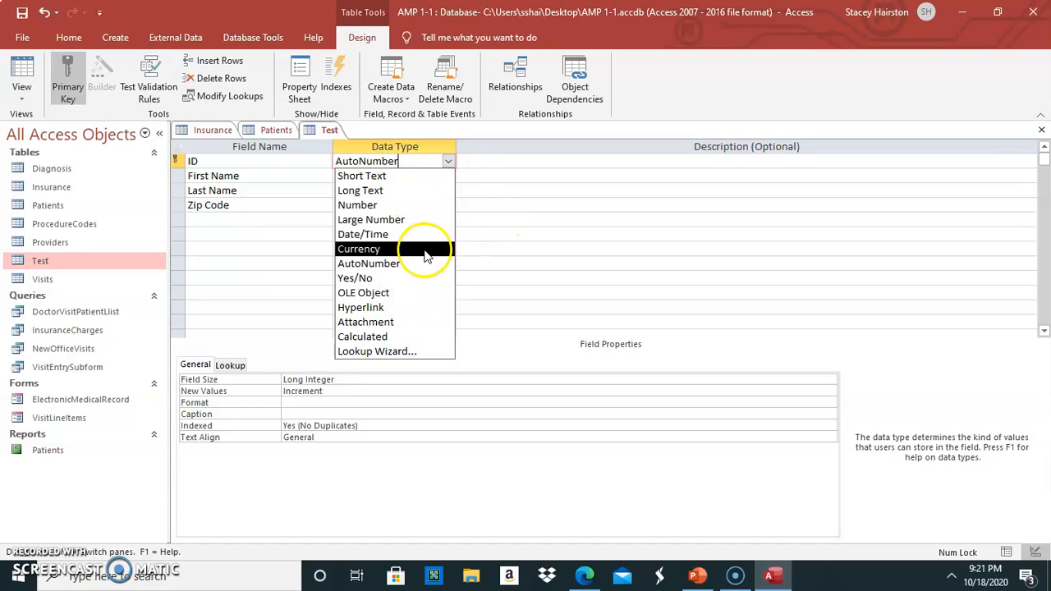
pyautogui.click(530, 179)
# Step: Set the data type of both the First Name and Last Name fields to Long Text
pyautogui.click(409, 176)
pyautogui.click(447, 175)
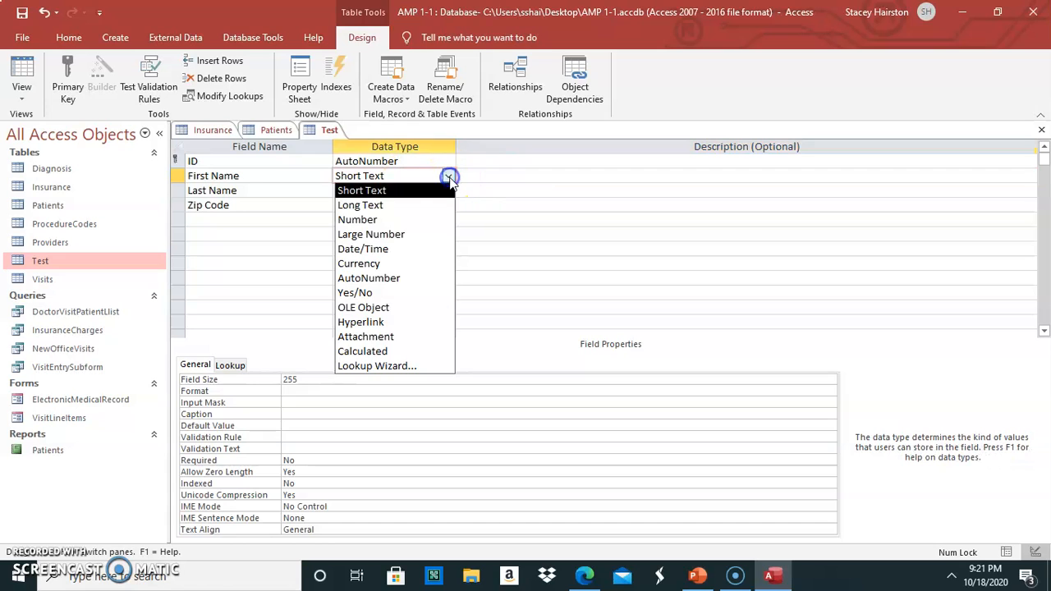
pyautogui.click(446, 205)
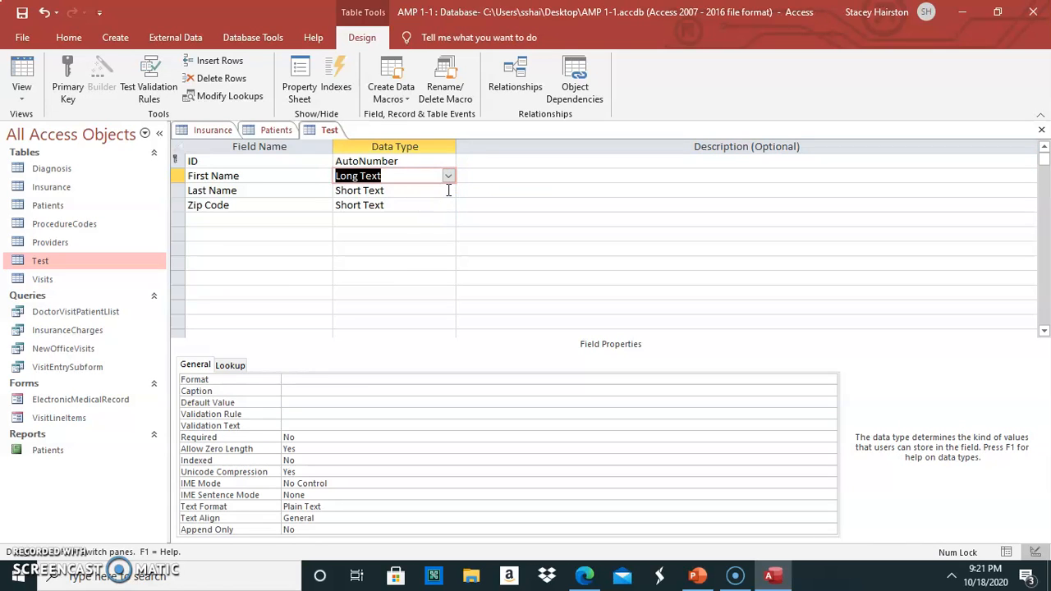
pyautogui.click(447, 191)
pyautogui.click(440, 219)
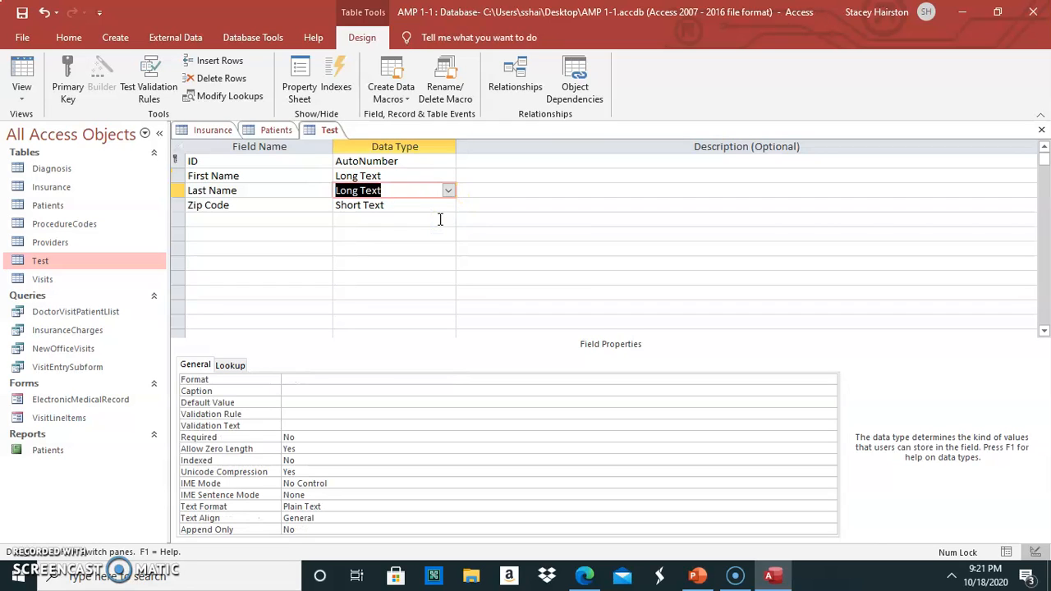
# Step: Set the First Name field's data type to Short Text
pyautogui.click(447, 174)
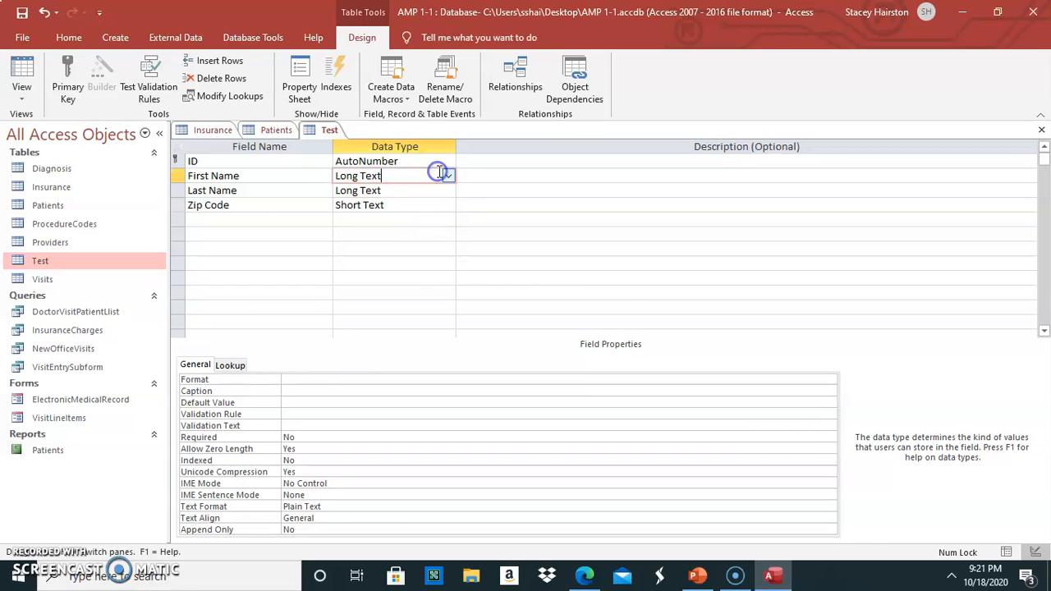
pyautogui.click(451, 175)
pyautogui.click(402, 191)
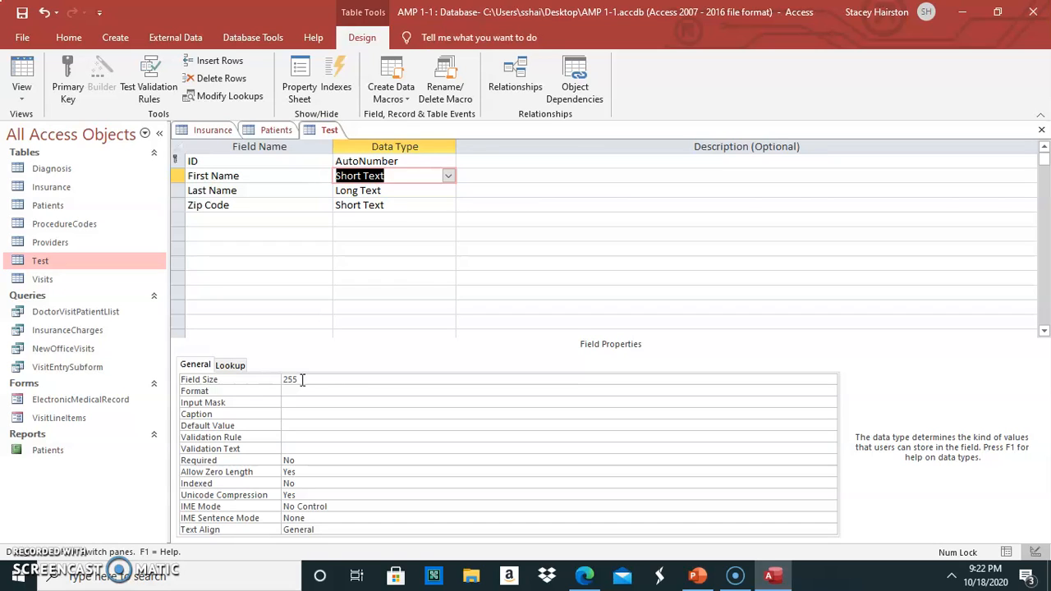
# Step: Set the Zip Code field's data type to Number
pyautogui.click(436, 205)
pyautogui.click(448, 206)
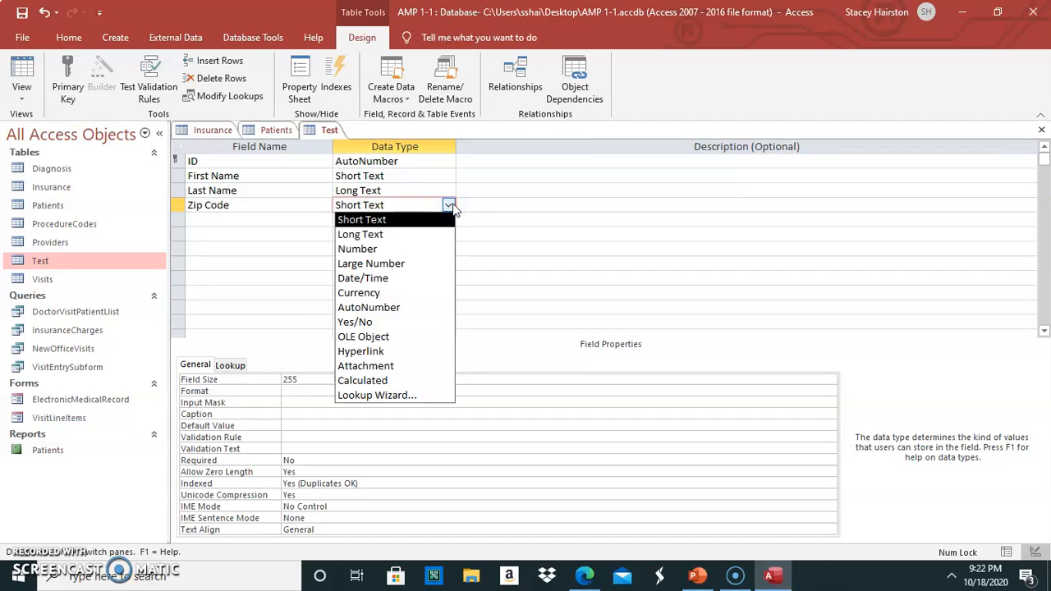
pyautogui.click(408, 249)
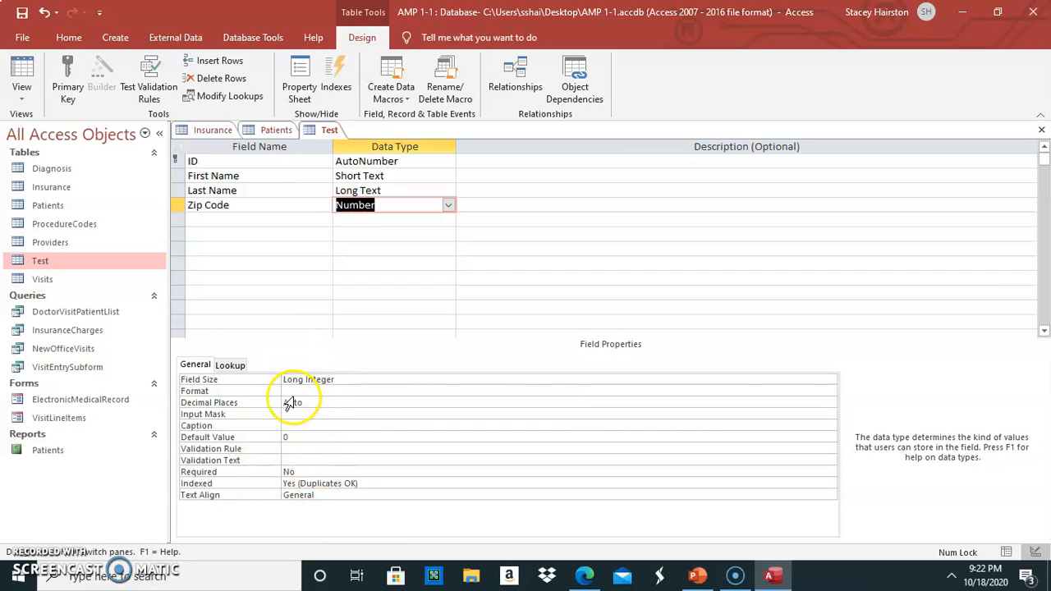
pyautogui.click(420, 161)
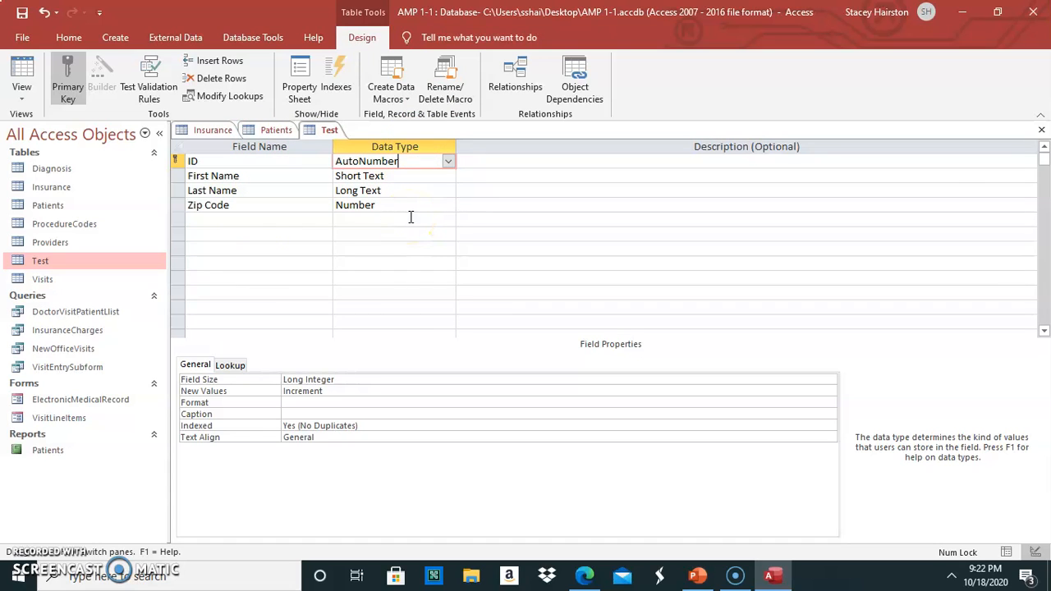
# Step: Switch the Test table to Datasheet view, saving its design changes
pyautogui.click(22, 95)
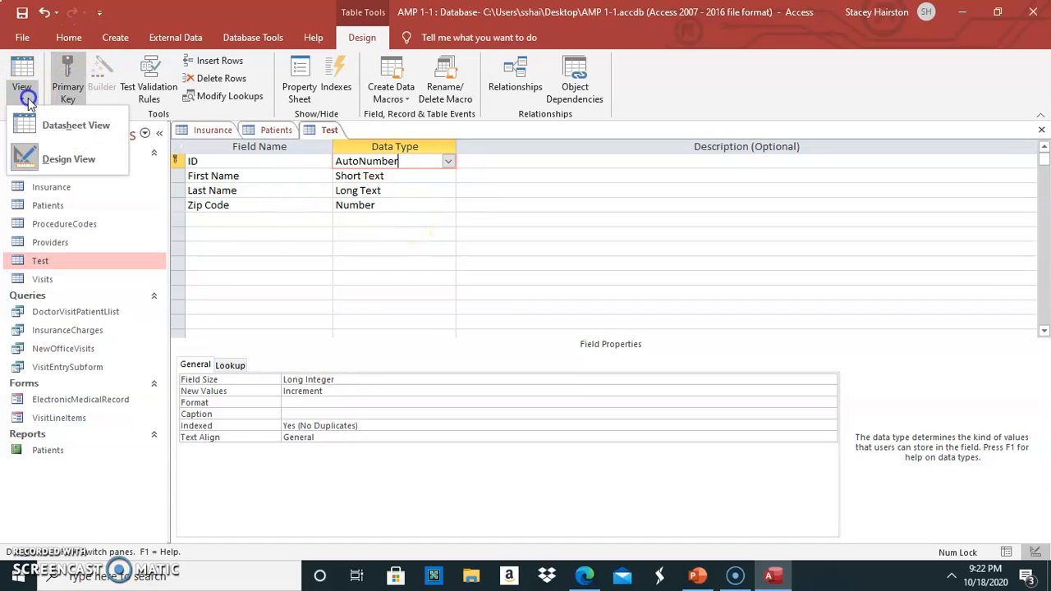
pyautogui.click(41, 125)
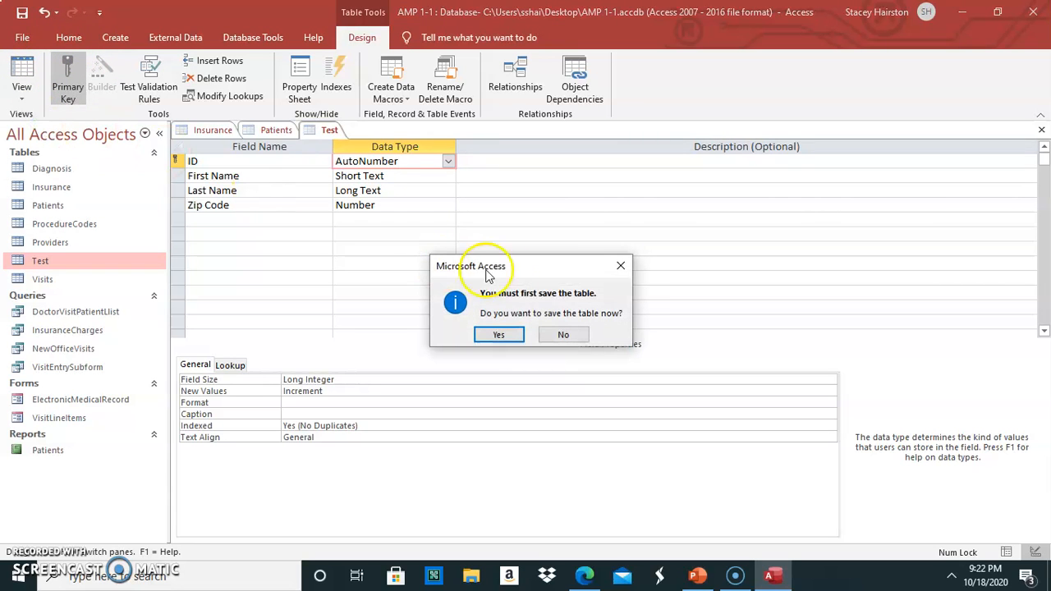
pyautogui.click(502, 335)
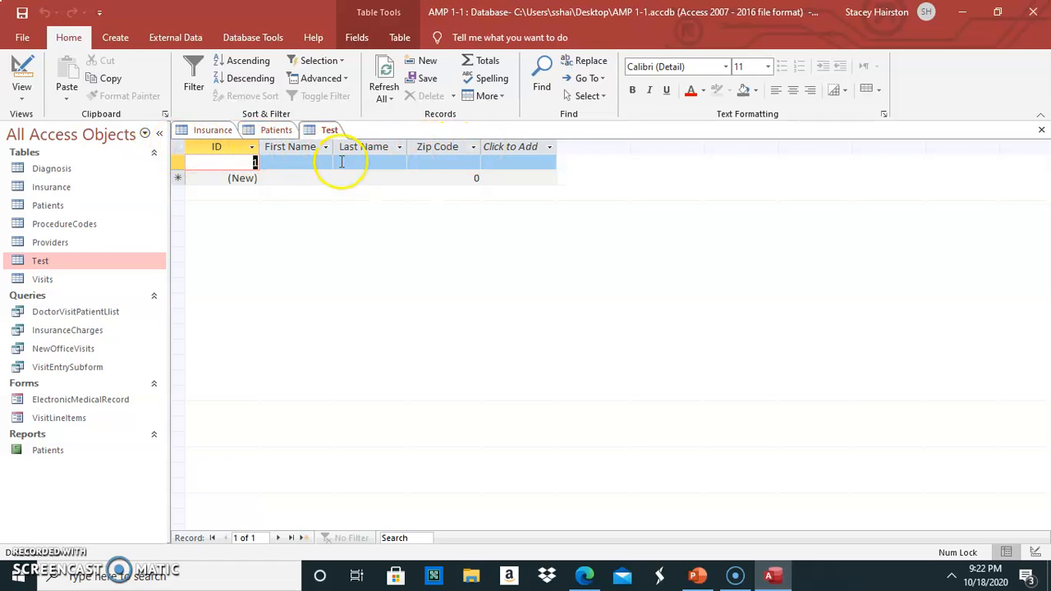
# Step: Fill in the first name, last name and zip code of record 1, and move to the new record's First Name field
pyautogui.click(279, 164)
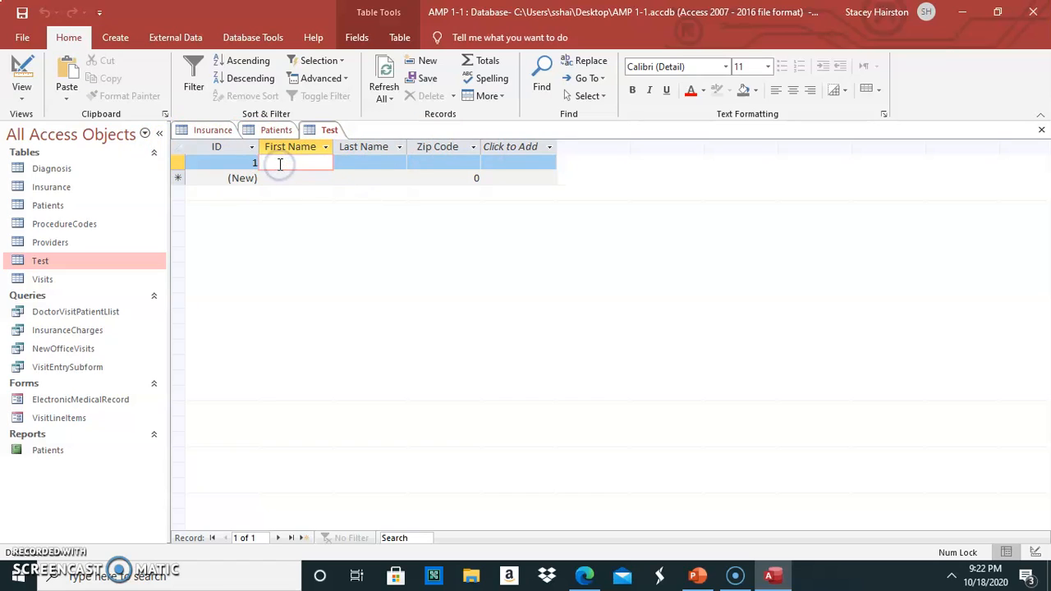
pyautogui.write('Preppy')
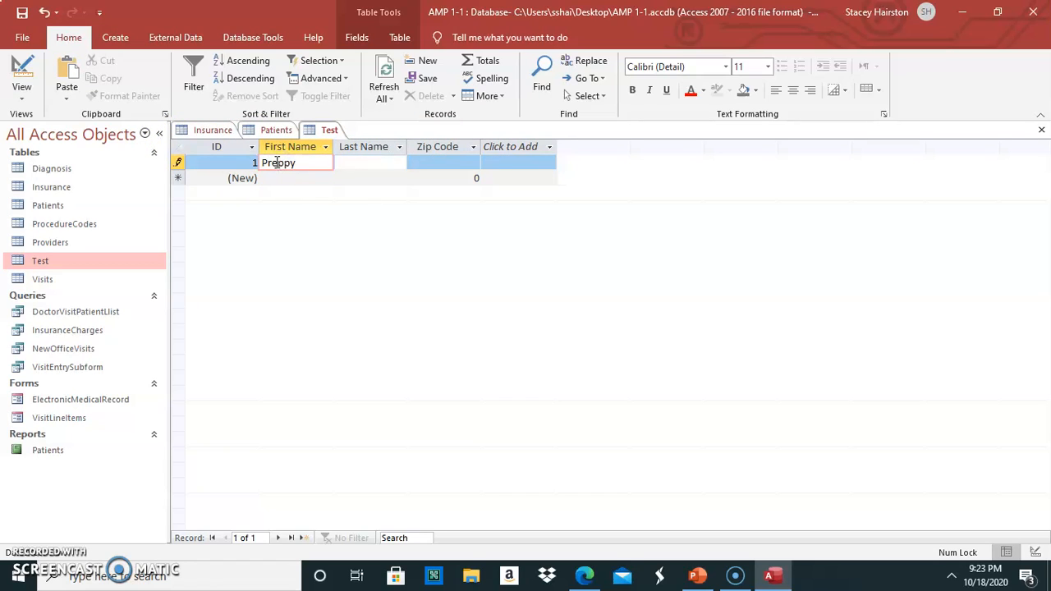
pyautogui.press('Tab')
pyautogui.write('Professor')
pyautogui.press('Tab')
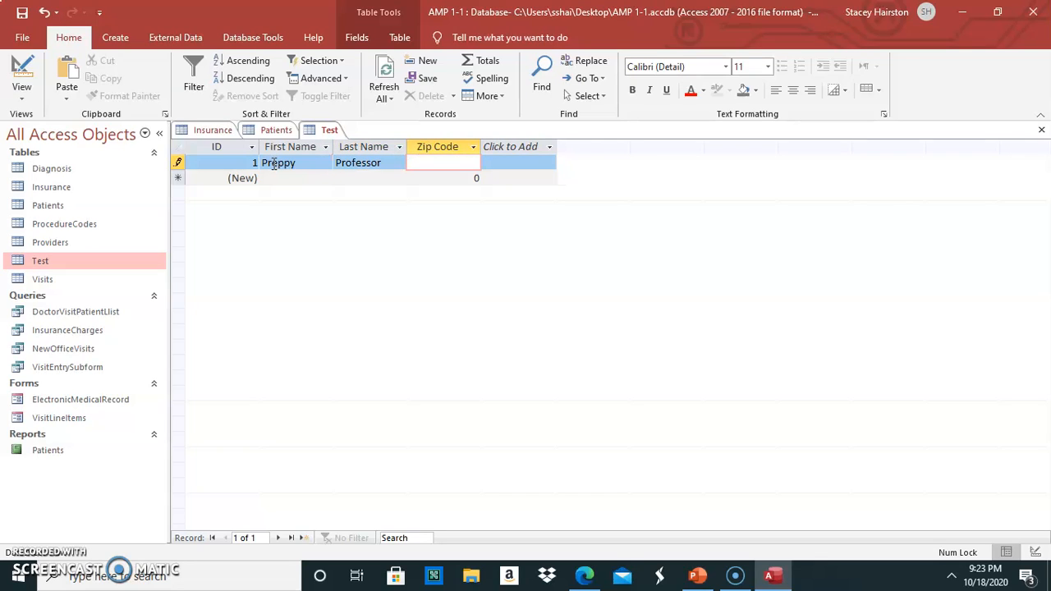
pyautogui.write('45678')
pyautogui.click(358, 196)
pyautogui.click(462, 260)
pyautogui.click(424, 266)
pyautogui.click(386, 207)
pyautogui.click(544, 199)
pyautogui.press('Tab')
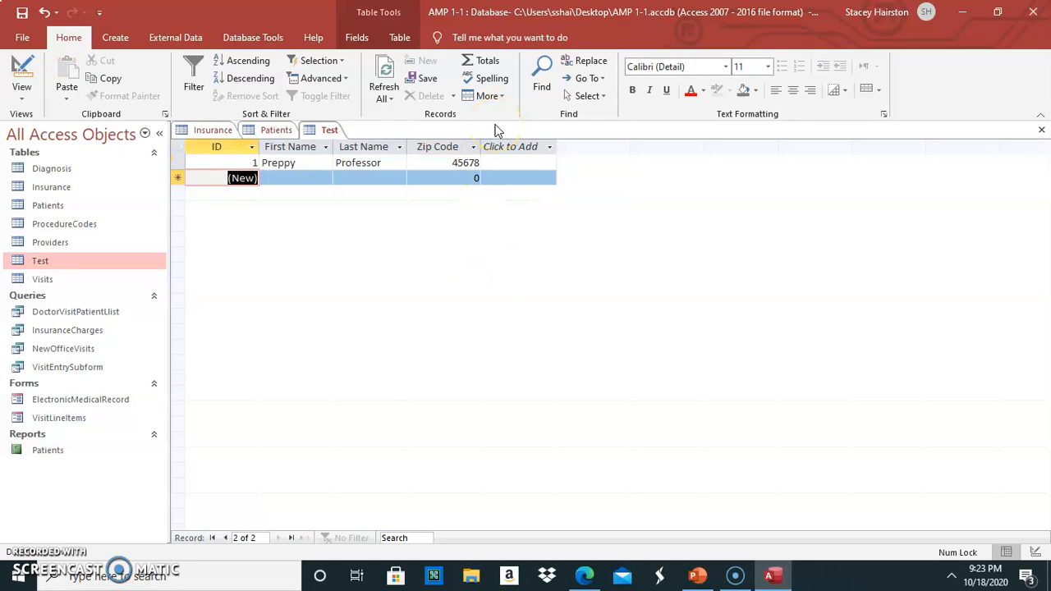
pyautogui.click(281, 178)
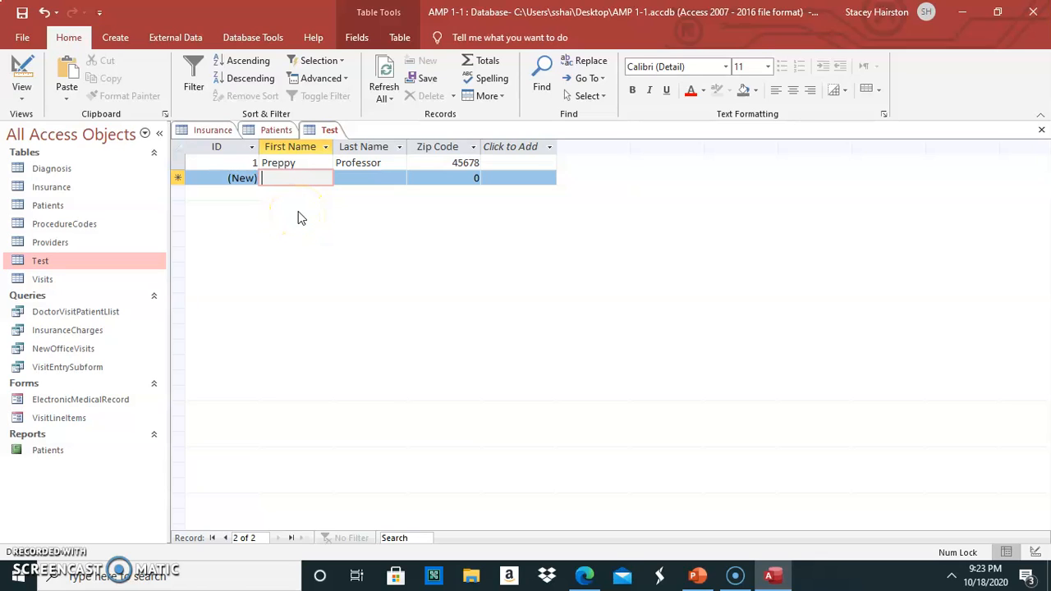
# Step: Open the Patients table in Design view to examine its field names and data types
pyautogui.click(52, 206)
pyautogui.doubleClick(55, 210)
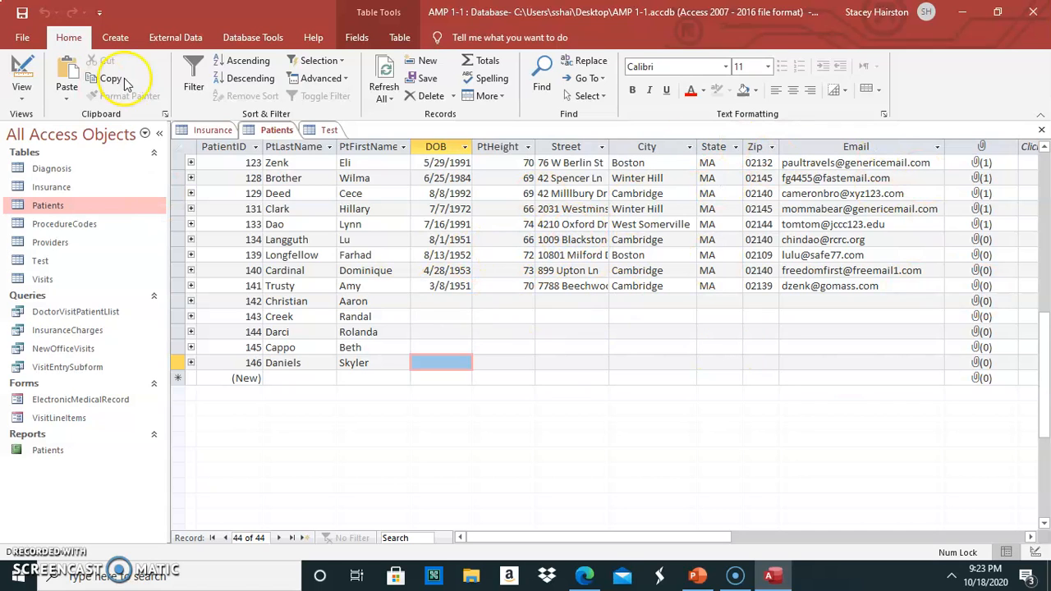
pyautogui.click(27, 102)
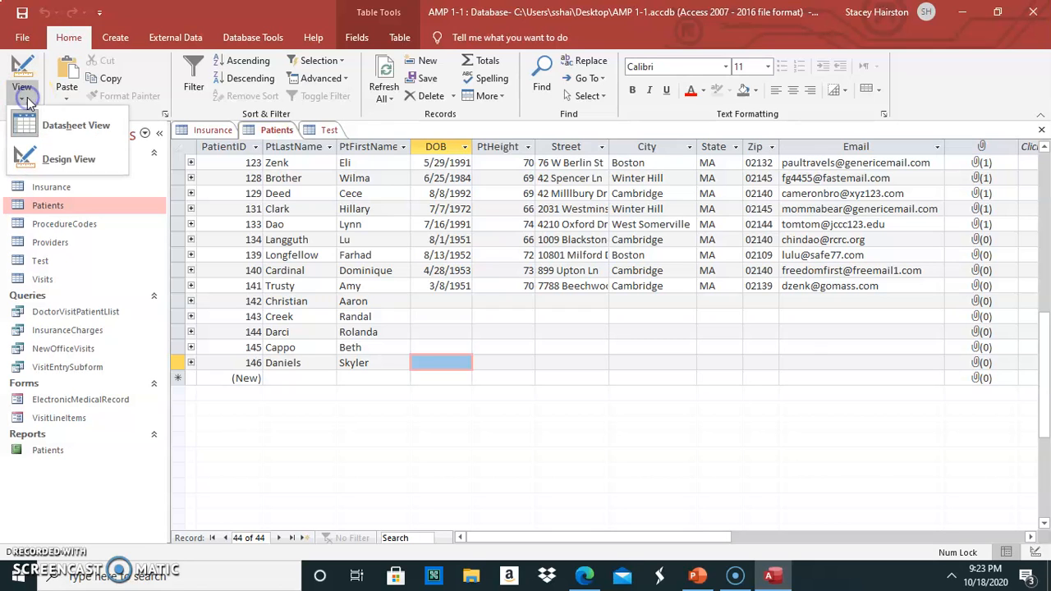
pyautogui.click(33, 159)
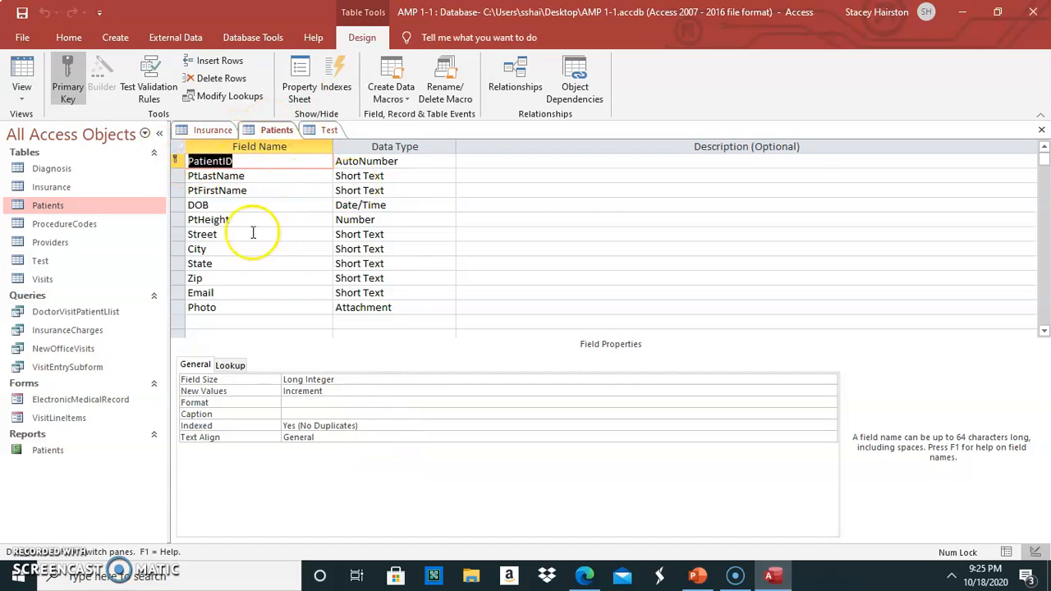
# Step: Open the Test table in Design view and move the primary key from the ID field to the Zip Code field
pyautogui.click(46, 261)
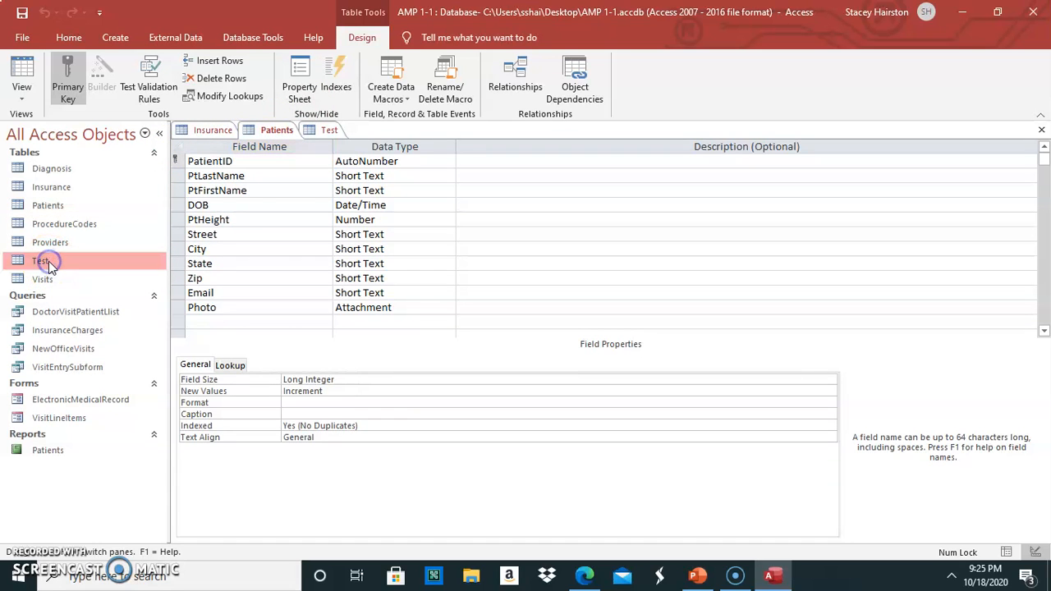
pyautogui.doubleClick(48, 261)
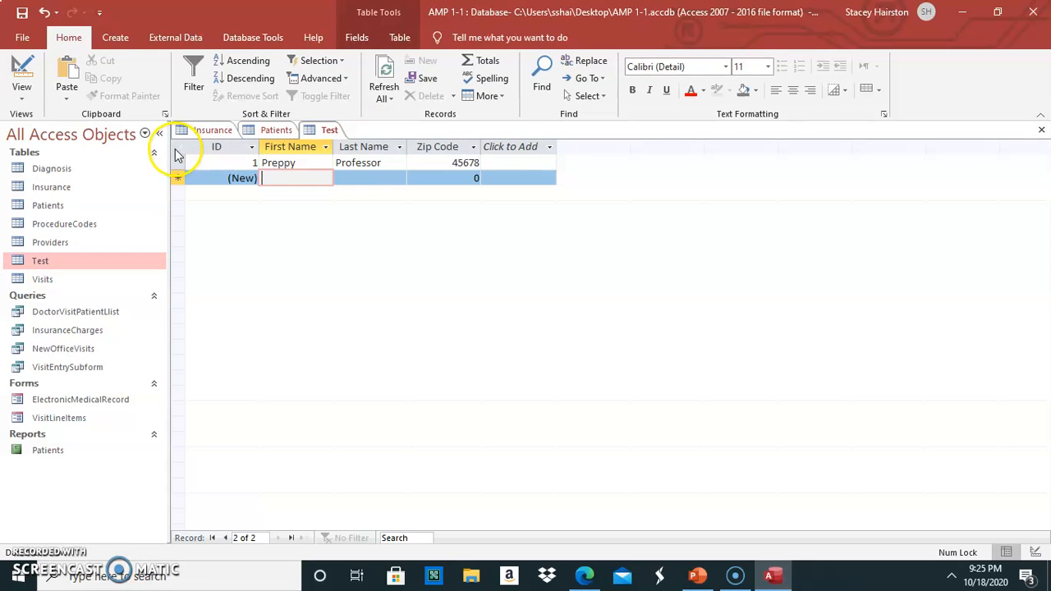
pyautogui.click(22, 92)
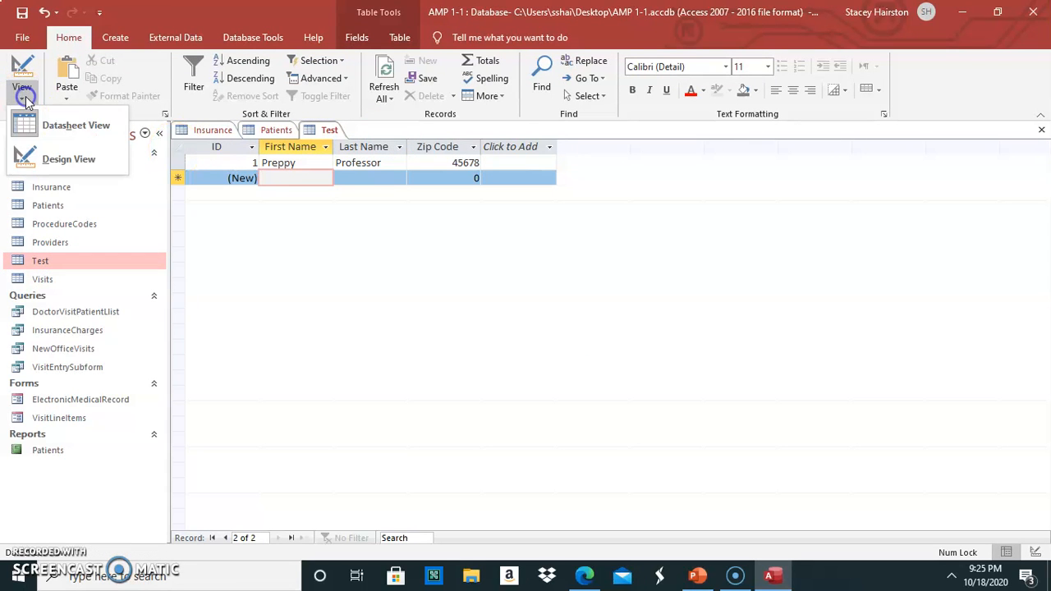
pyautogui.click(50, 165)
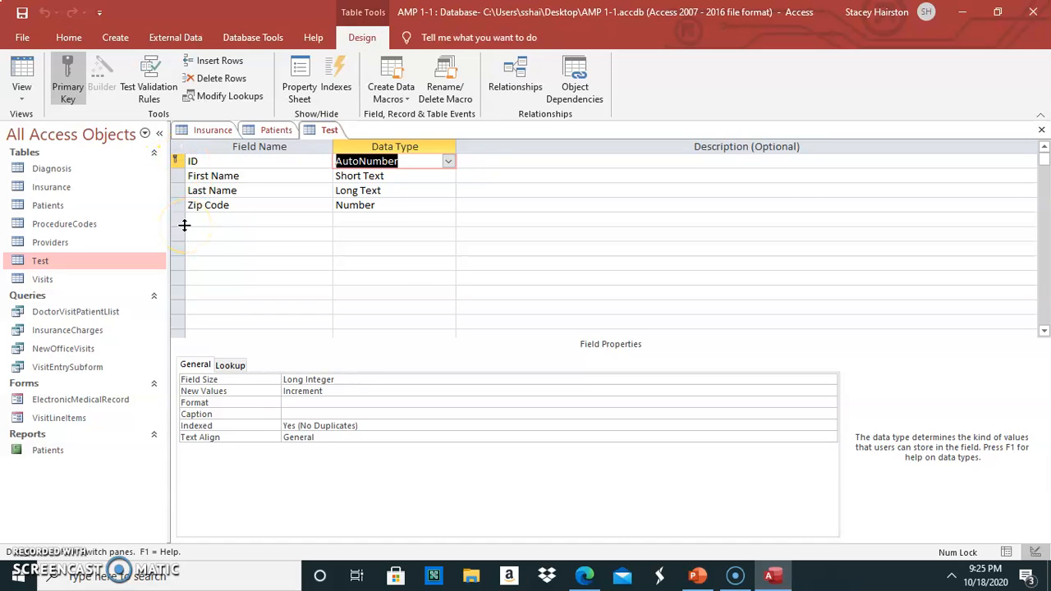
pyautogui.click(70, 82)
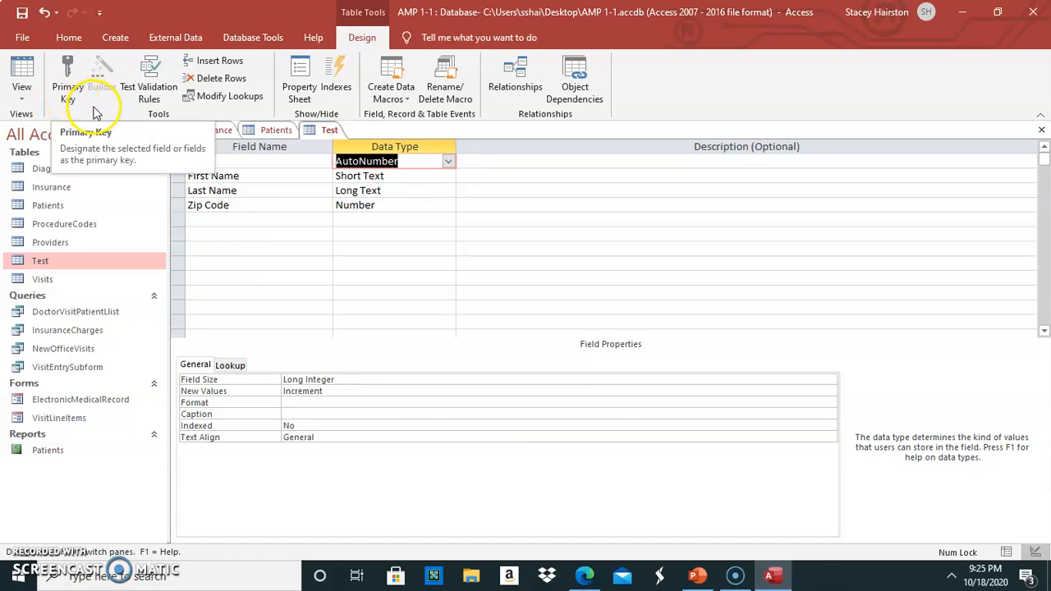
pyautogui.click(180, 205)
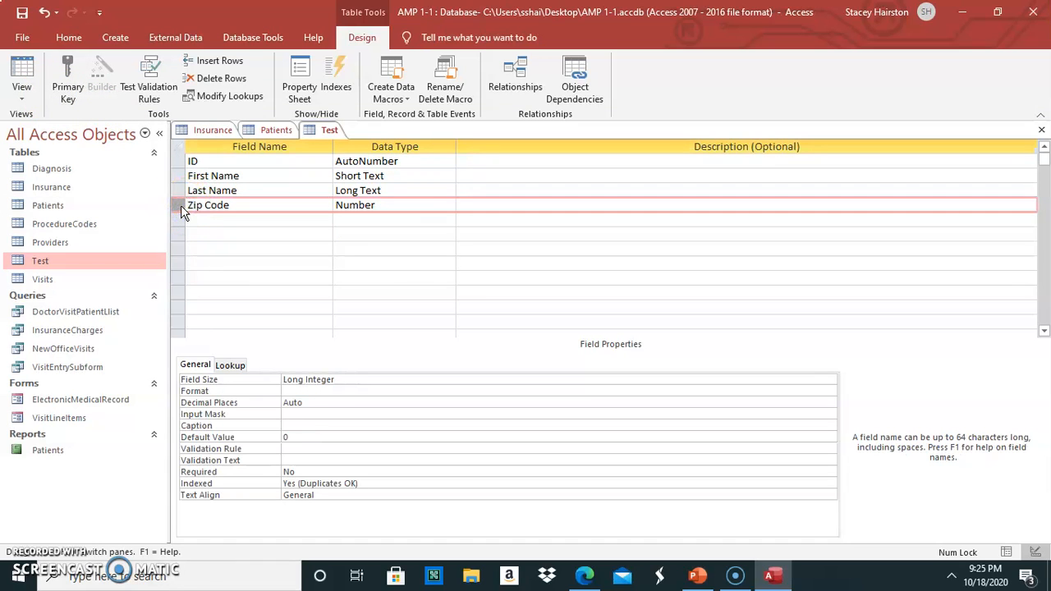
pyautogui.click(74, 90)
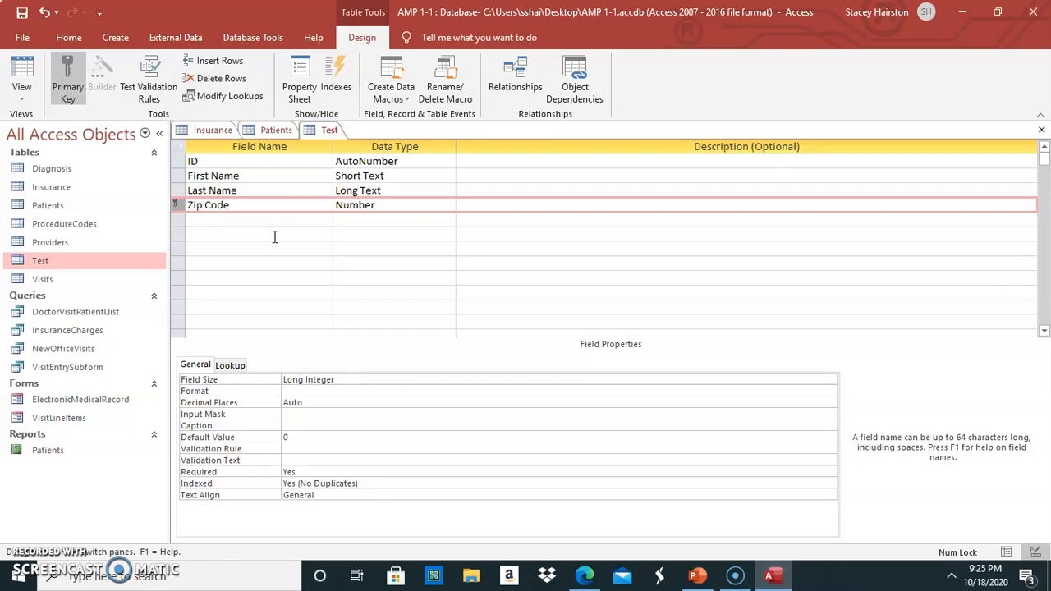
pyautogui.click(63, 168)
pyautogui.click(60, 188)
pyautogui.click(64, 221)
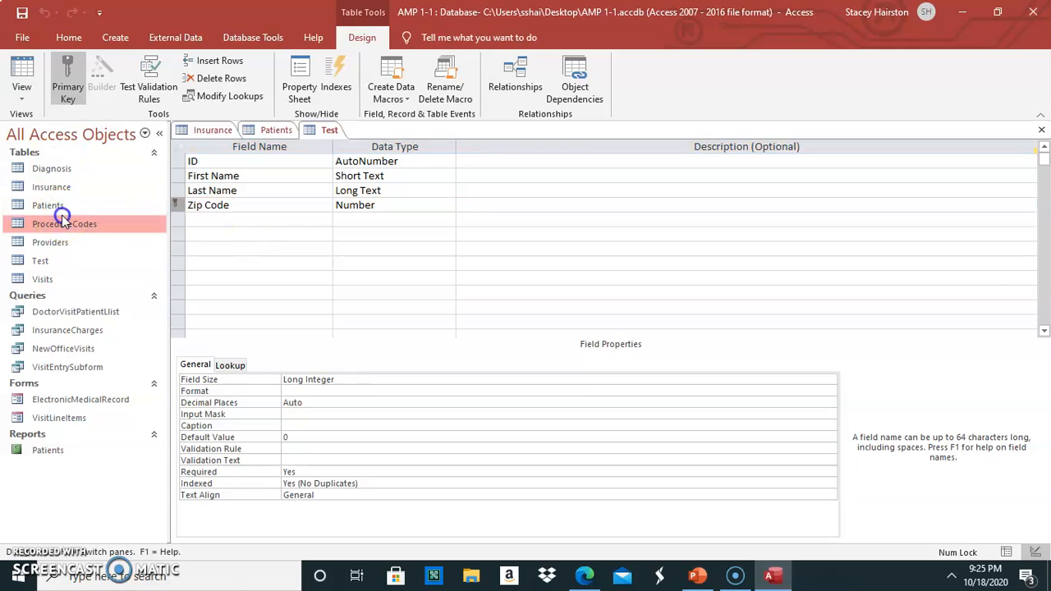
pyautogui.click(71, 245)
pyautogui.click(59, 259)
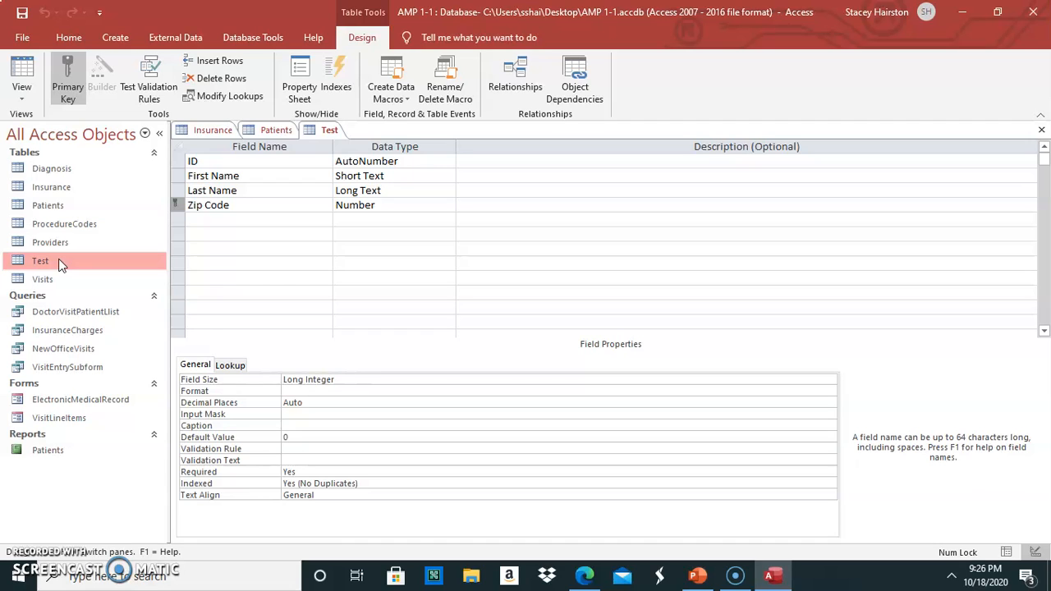
pyautogui.click(287, 208)
# Step: Open the database relationships and examine how the Insurance, Patients, Visits and ProcedureCodes tables are linked
pyautogui.click(235, 38)
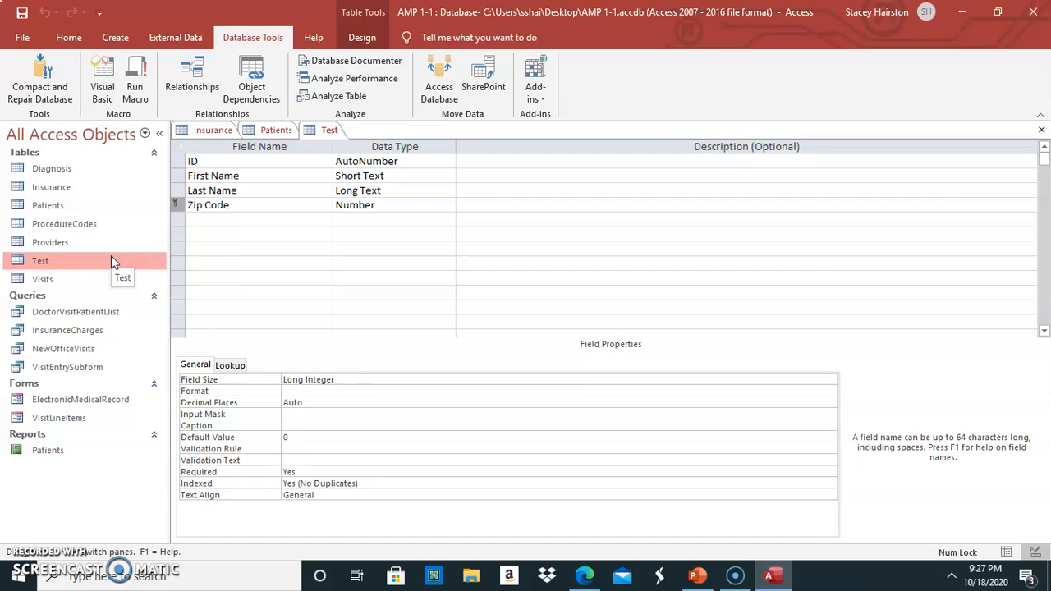
pyautogui.click(198, 74)
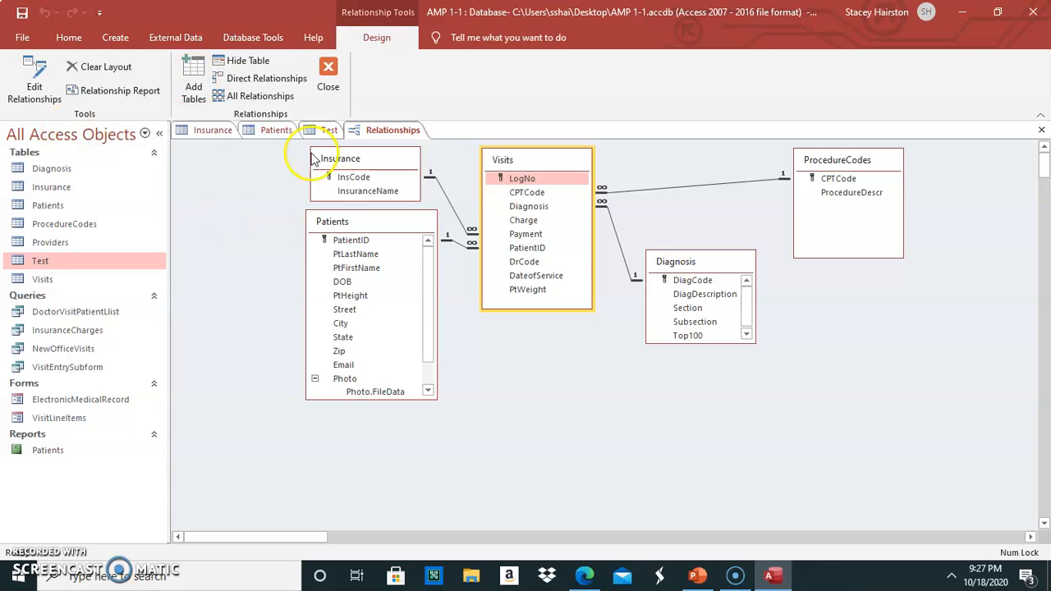
pyautogui.click(361, 170)
pyautogui.click(358, 254)
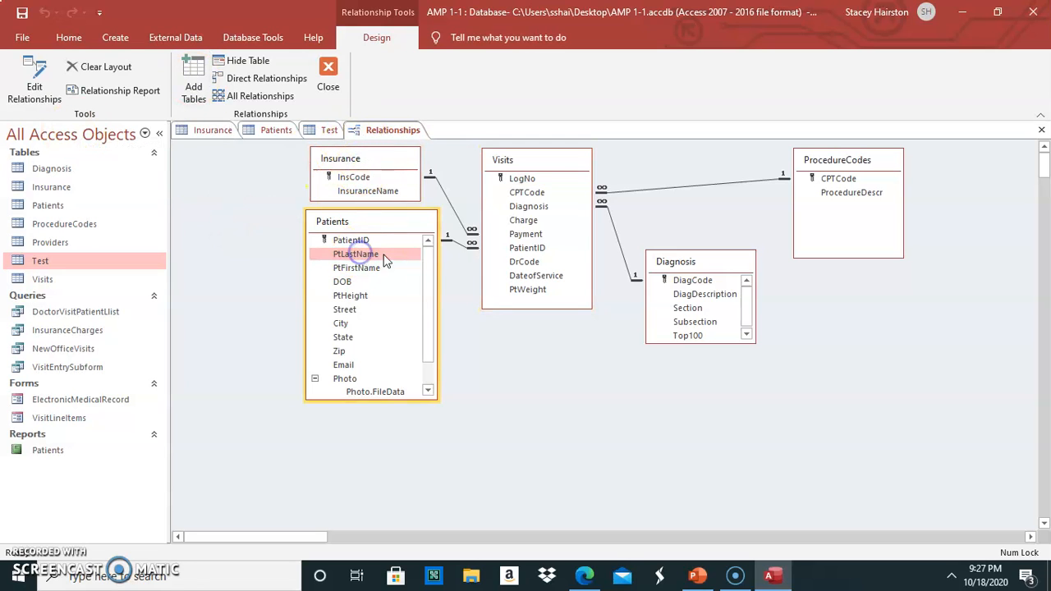
pyautogui.click(518, 220)
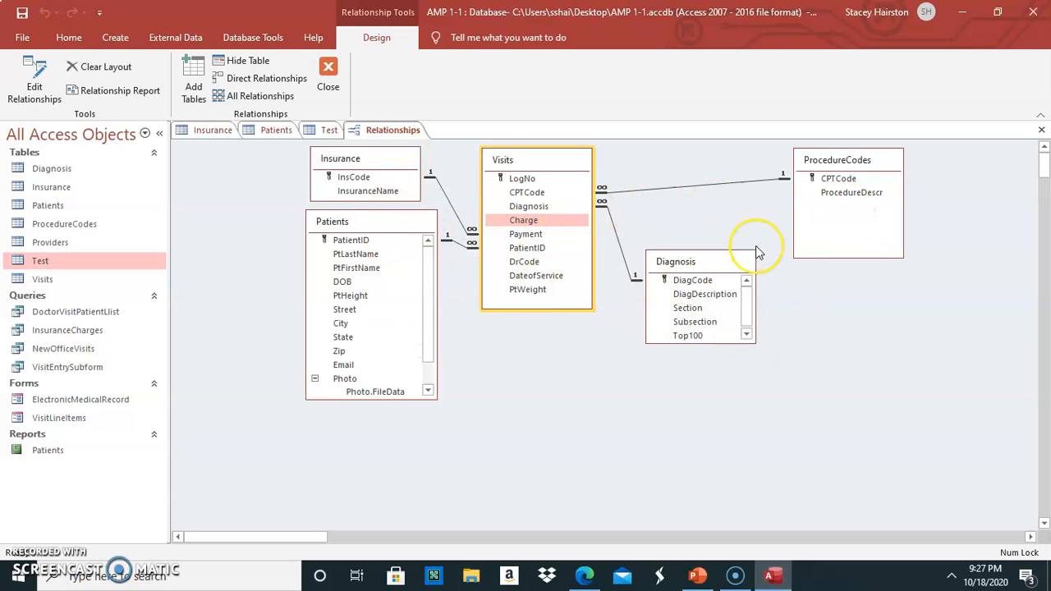
pyautogui.click(380, 174)
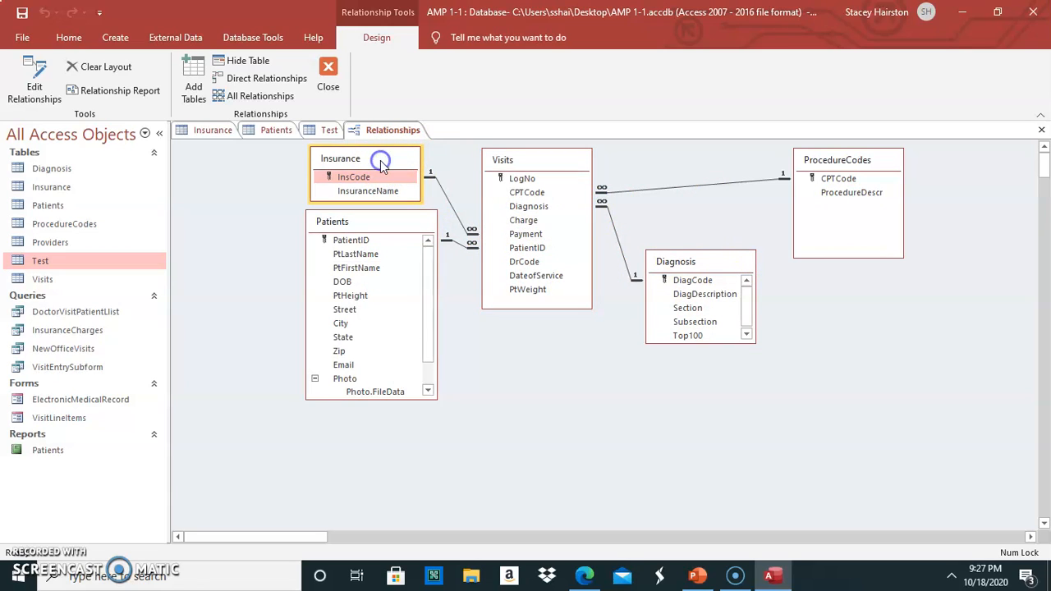
pyautogui.click(364, 192)
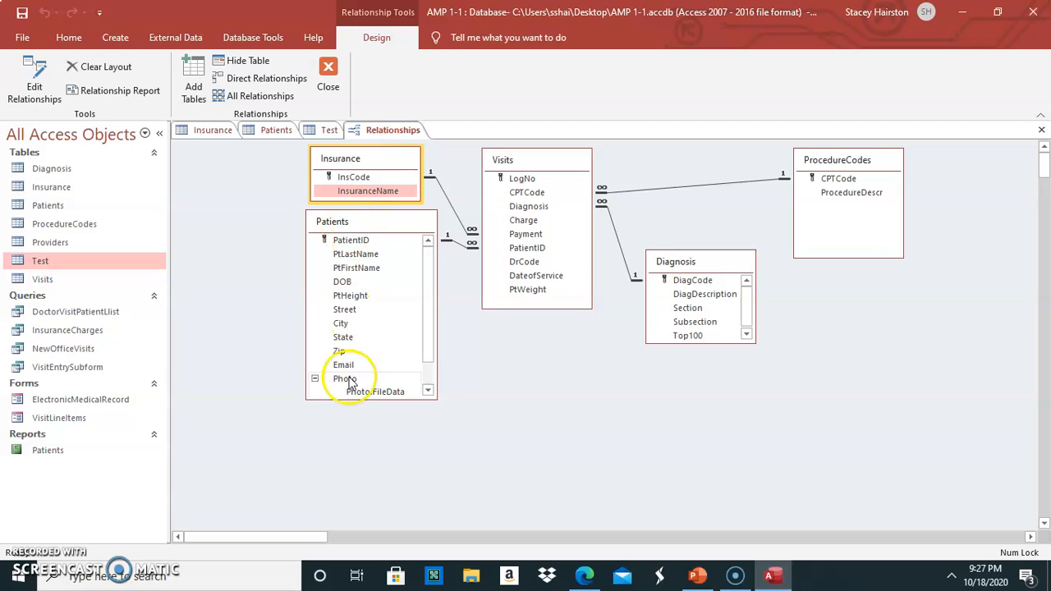
pyautogui.moveTo(427, 329); pyautogui.dragTo(434, 382)
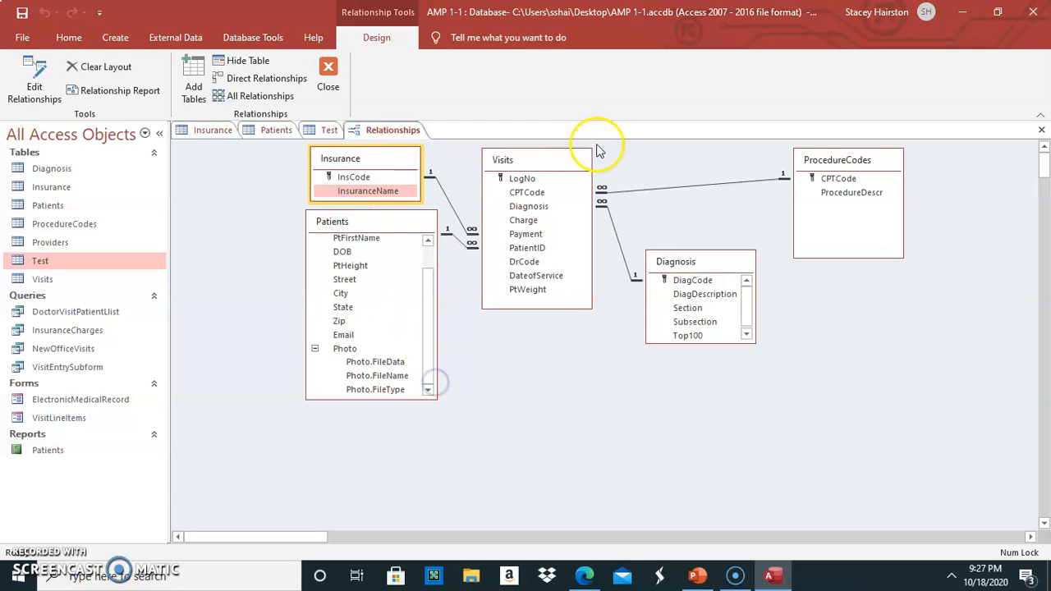
pyautogui.click(876, 164)
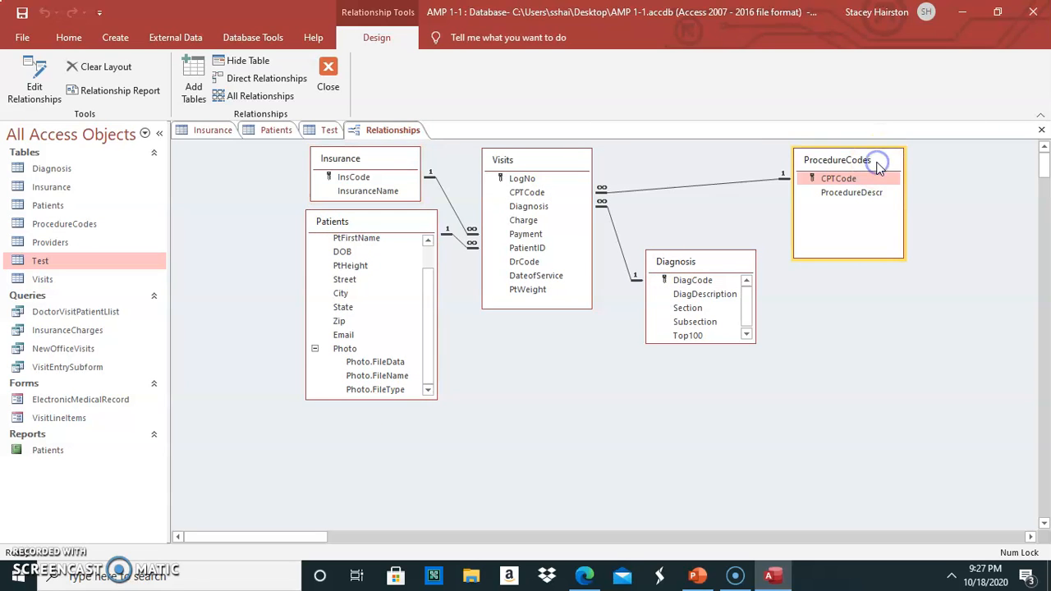
pyautogui.click(333, 178)
pyautogui.moveTo(433, 324); pyautogui.dragTo(432, 257)
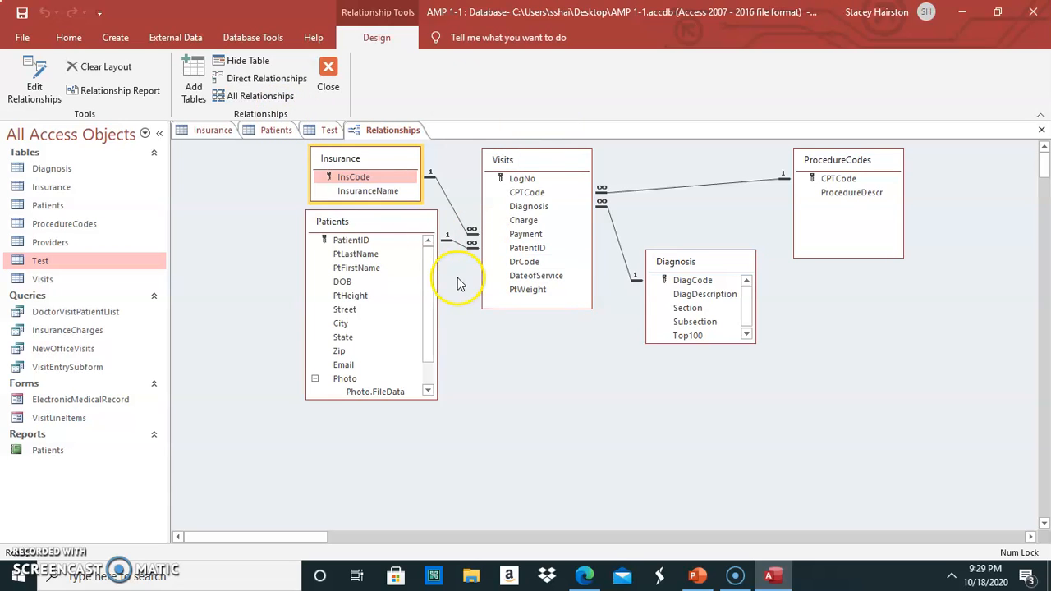
# Step: Review the relationship settings between the Insurance and Visits tables, and close the relationships diagram
pyautogui.click(376, 157)
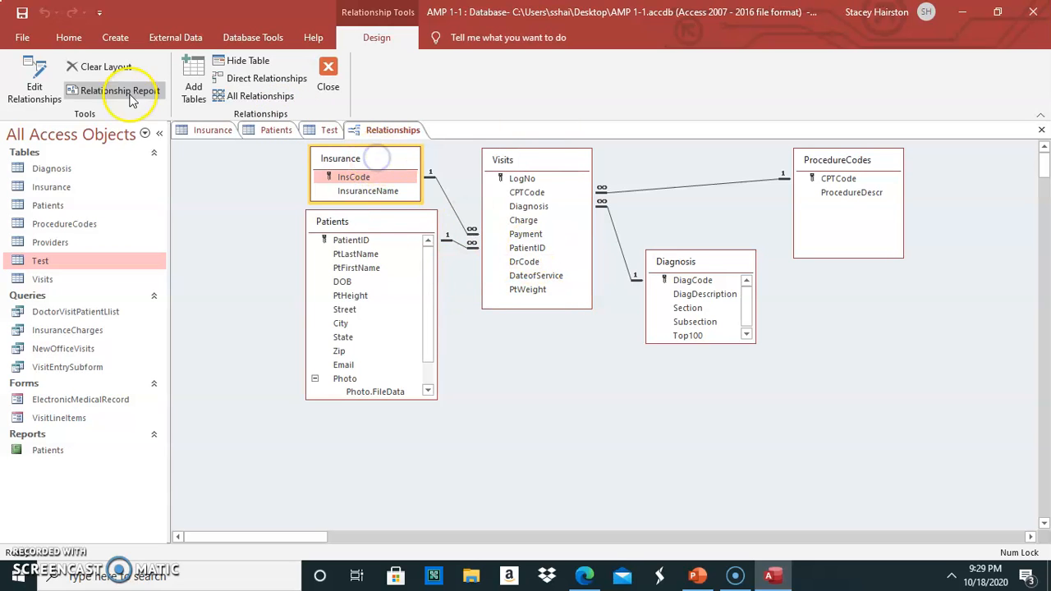
pyautogui.click(29, 75)
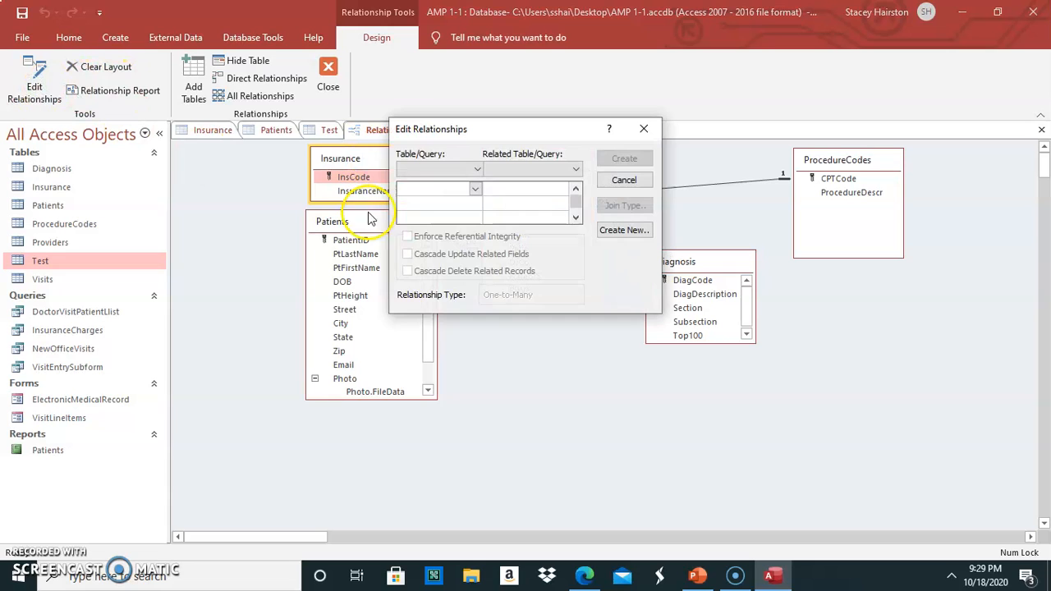
pyautogui.click(479, 169)
pyautogui.click(460, 192)
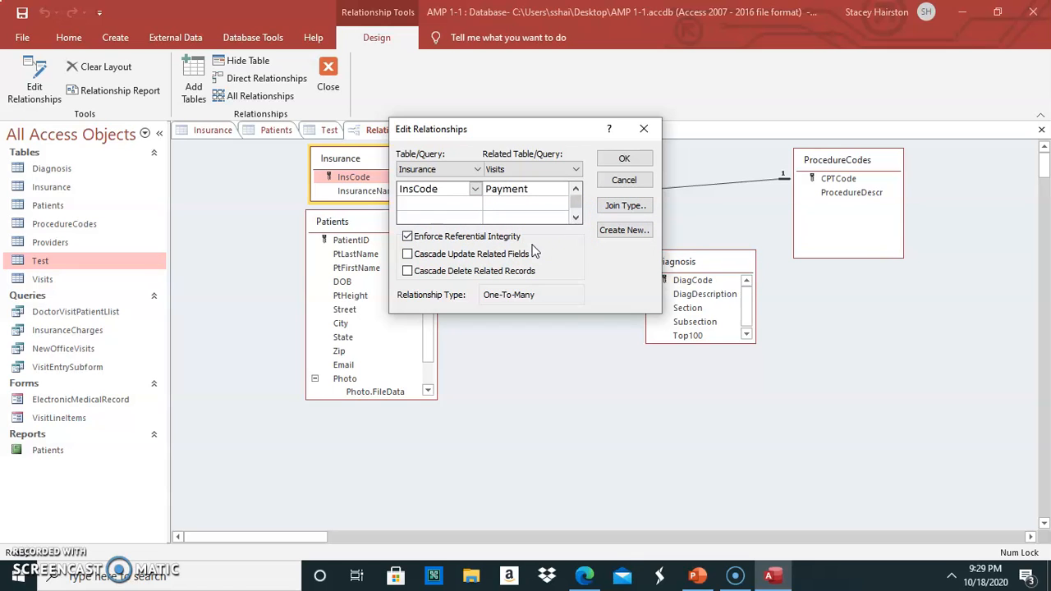
pyautogui.click(624, 159)
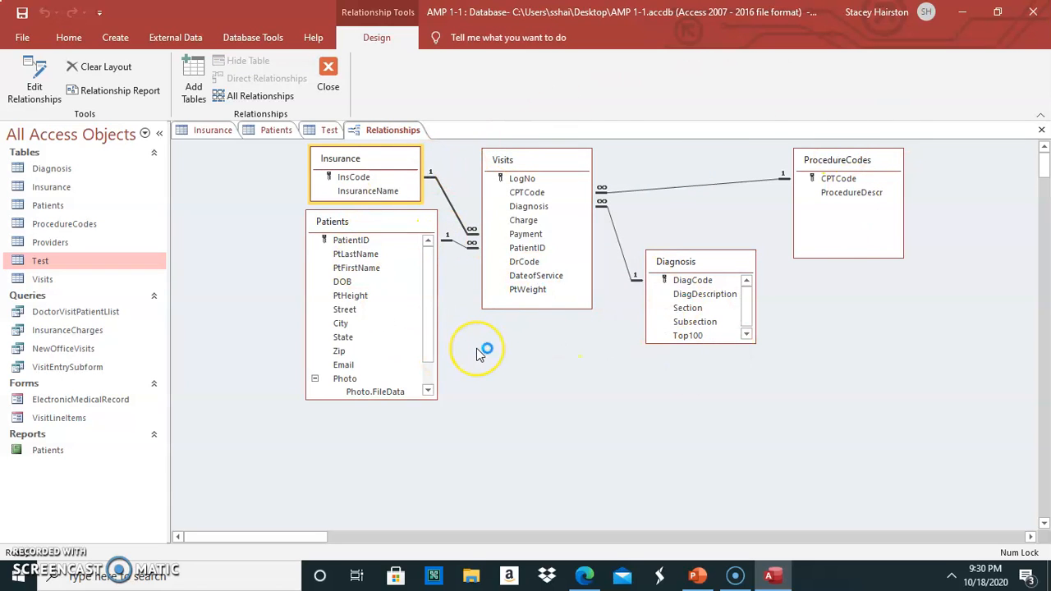
pyautogui.click(328, 67)
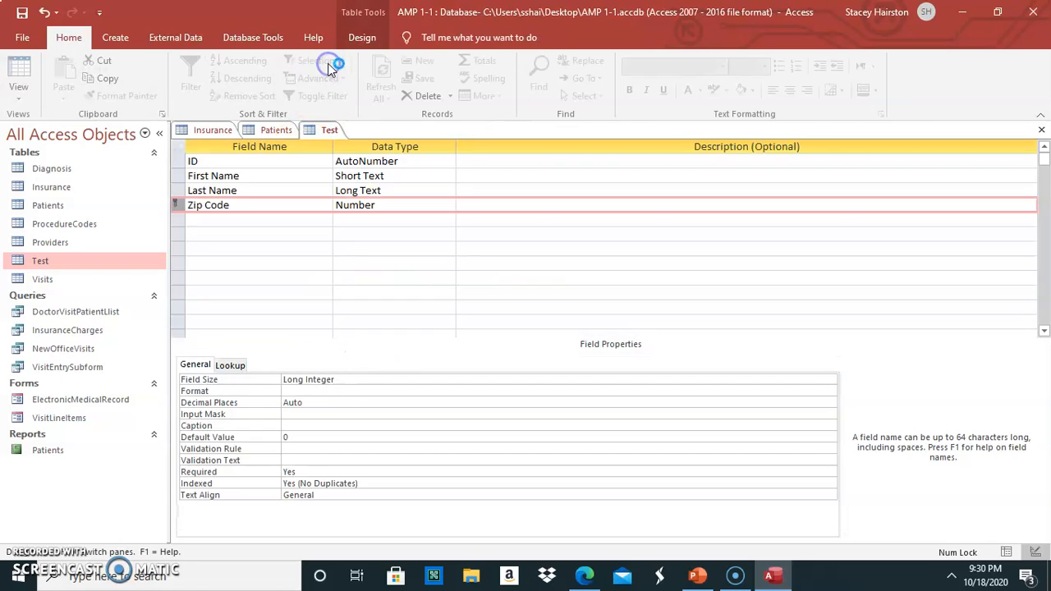
# Step: Open the Diagnosis table and adjust its column widths, narrowing DiagCode slightly and widening Section
pyautogui.click(51, 173)
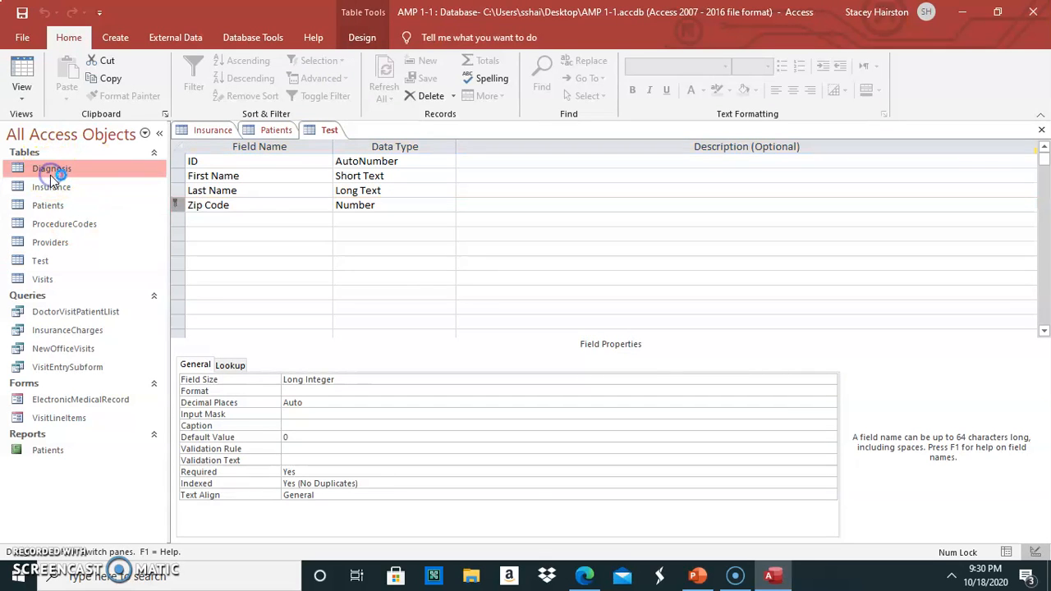
pyautogui.doubleClick(85, 172)
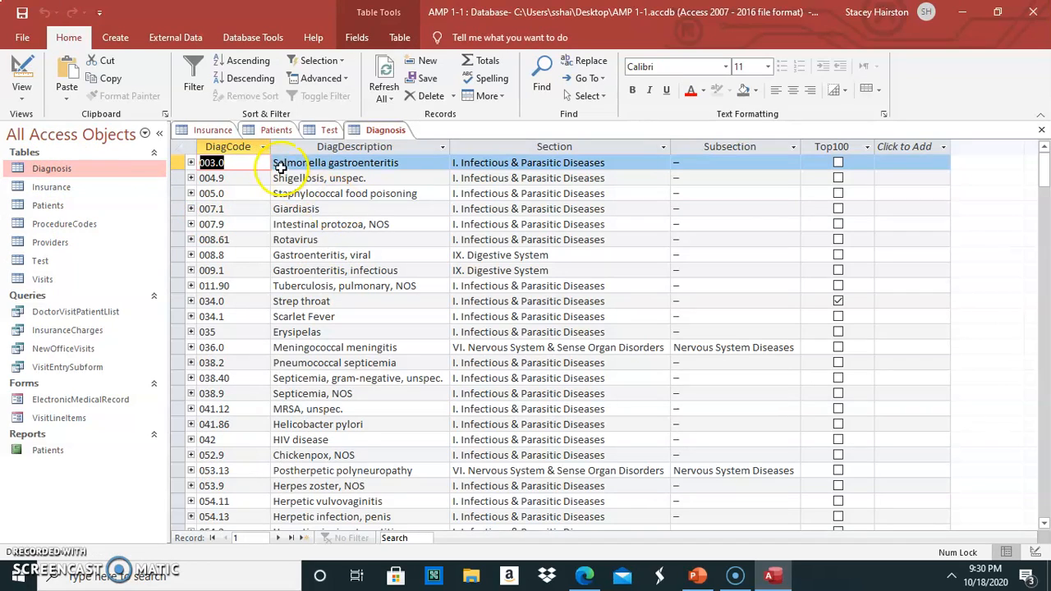
pyautogui.moveTo(273, 147); pyautogui.dragTo(265, 147)
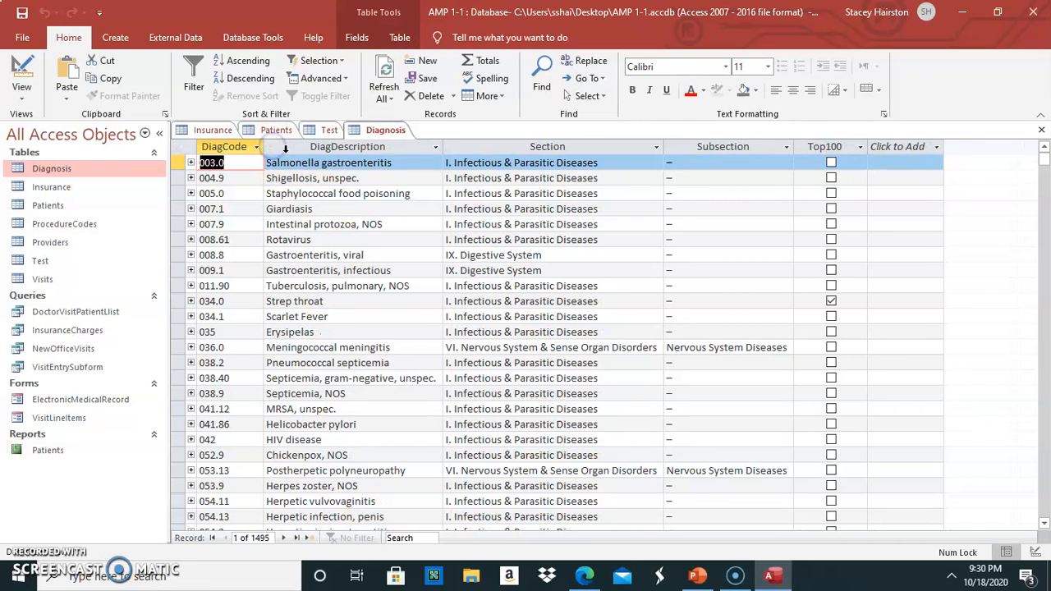
pyautogui.click(443, 149)
pyautogui.moveTo(665, 147); pyautogui.dragTo(727, 151)
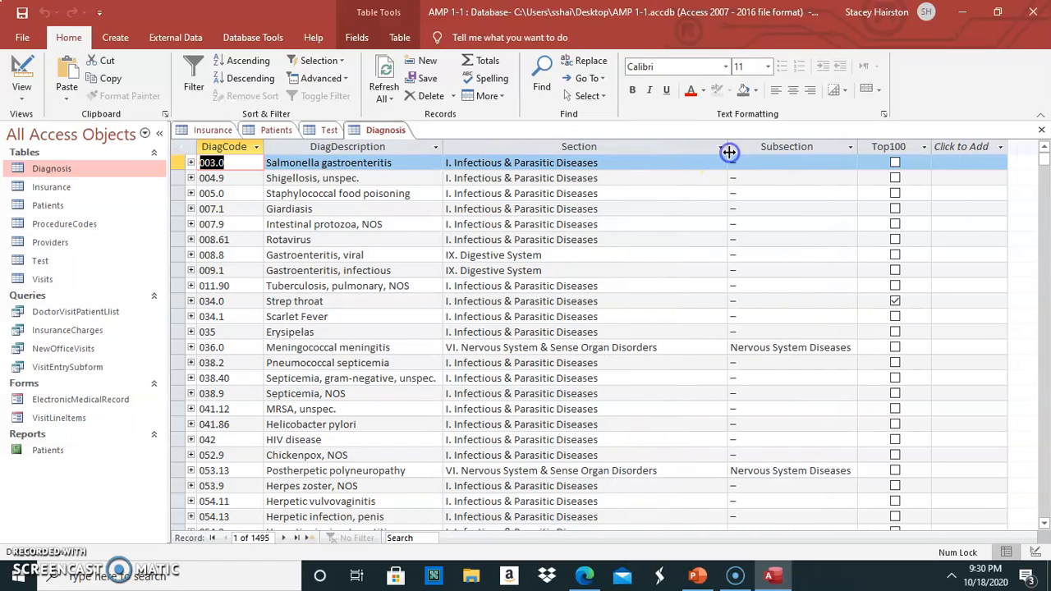